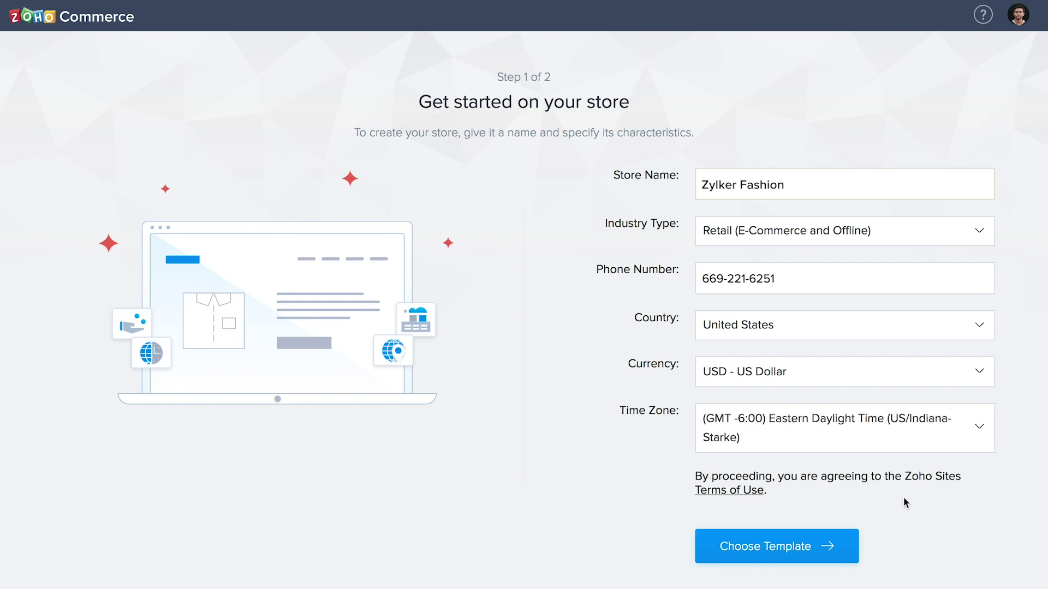
# Step: Choose the PURCHU template for the store and look over the welcome dashboard tips
pyautogui.click(770, 555)
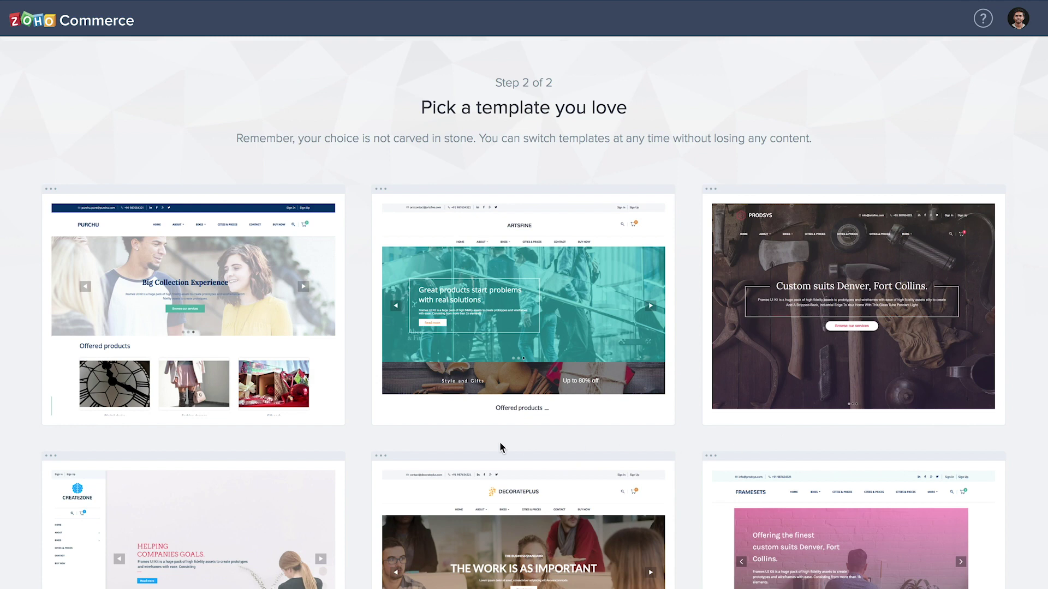
pyautogui.moveTo(226, 368)
pyautogui.click(209, 318)
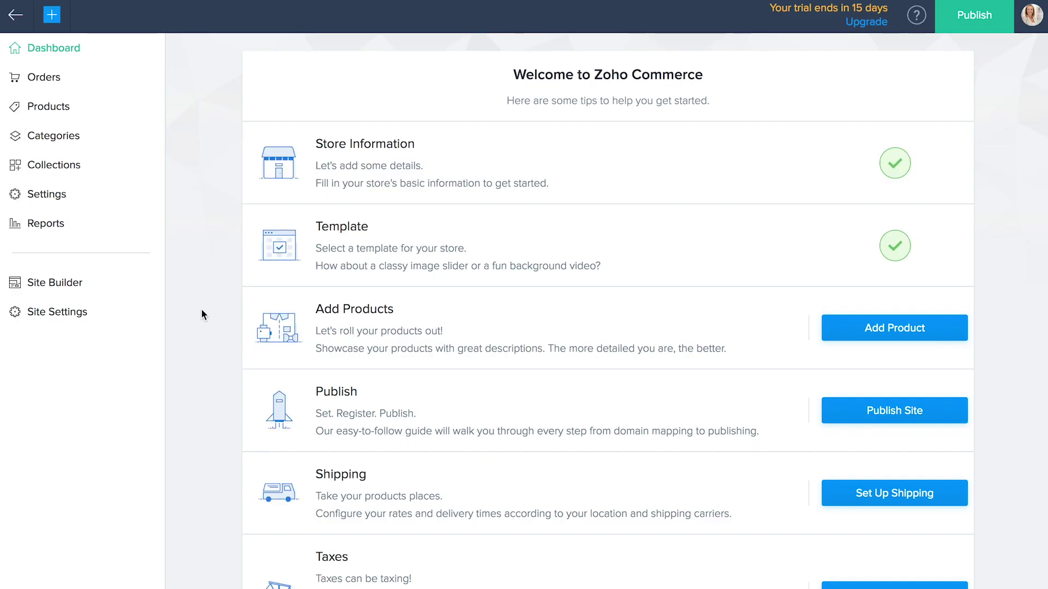
pyautogui.scroll(-2, 201, 309)
pyautogui.scroll(-3, 201, 310)
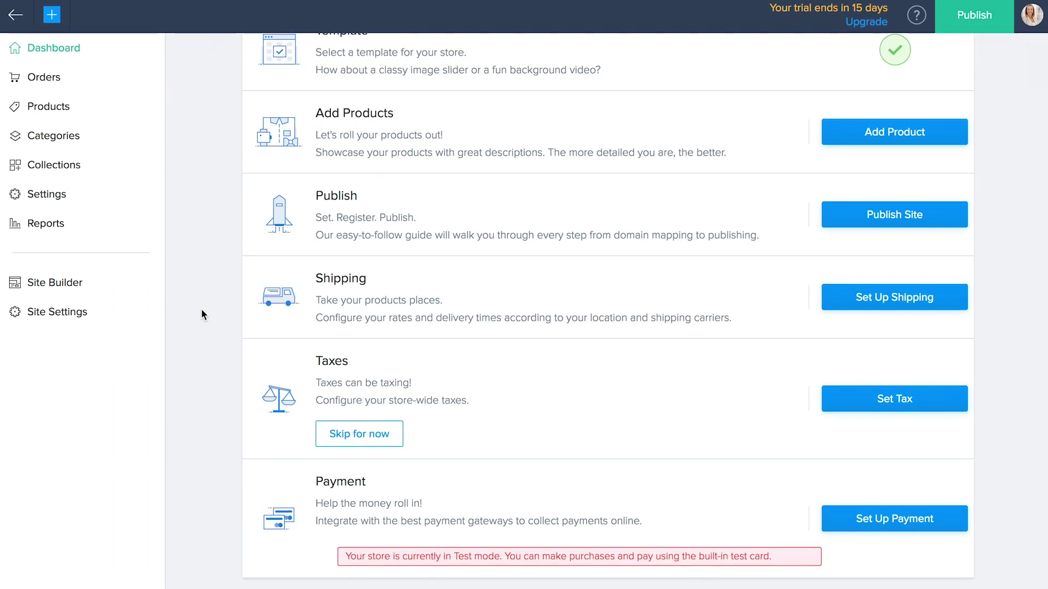
pyautogui.scroll(4, 202, 311)
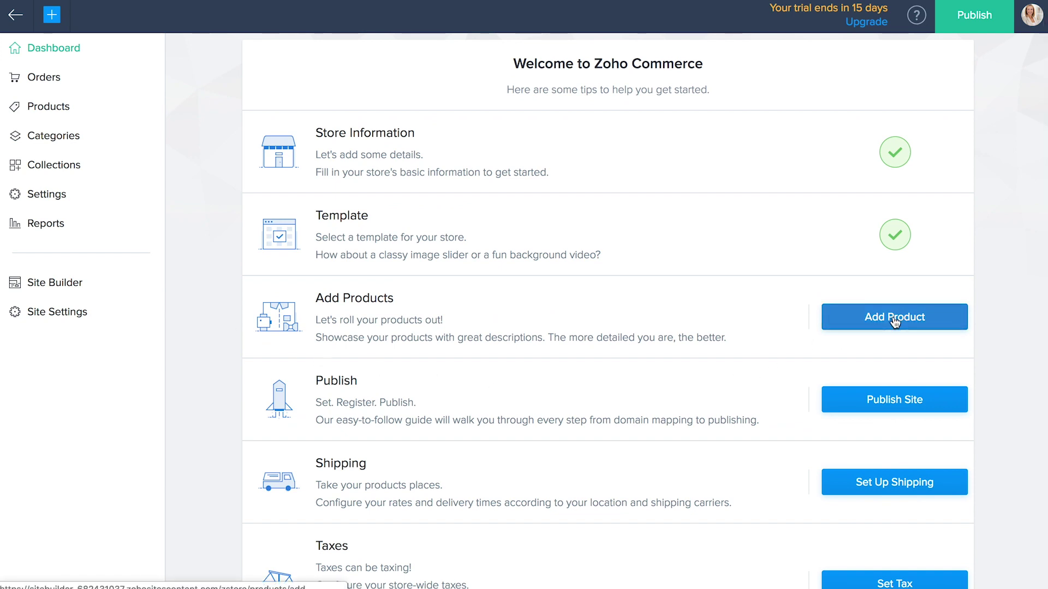
# Step: Add a product titled 'Little Black Dress', selling price 290, retail price 350, SKU SK001
pyautogui.click(833, 319)
pyautogui.click(306, 137)
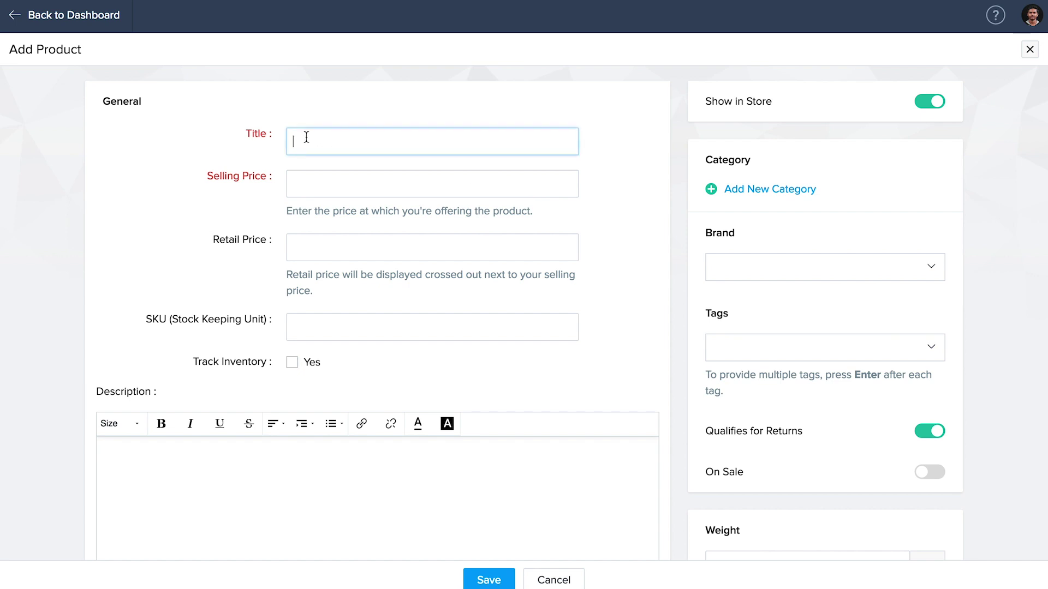
pyautogui.write('Little Black Dress')
pyautogui.press('Tab')
pyautogui.write('290')
pyautogui.press('Tab')
pyautogui.write('350')
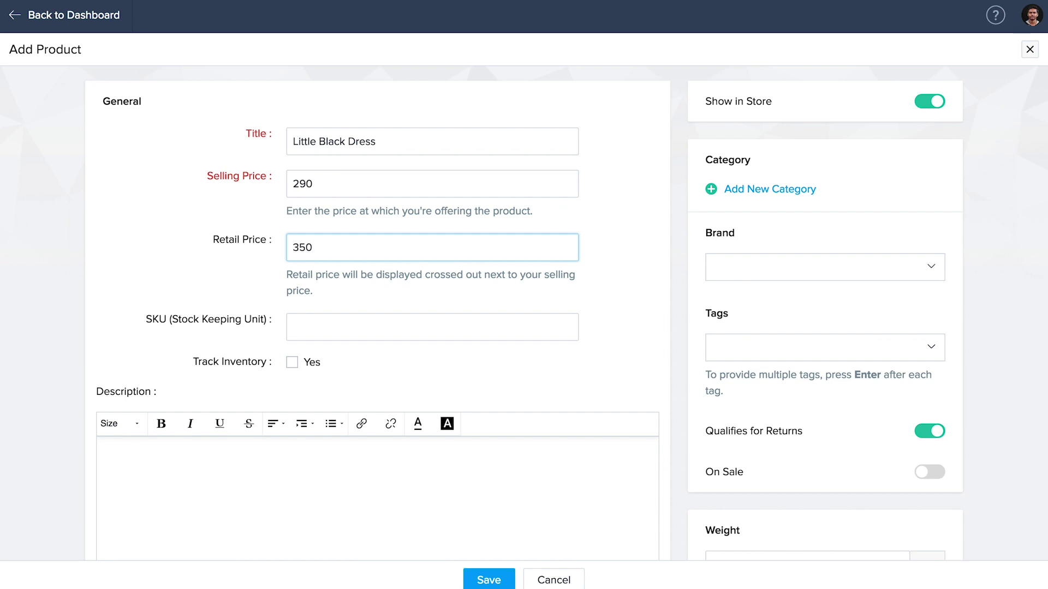
pyautogui.press('Tab')
pyautogui.write('SK001')
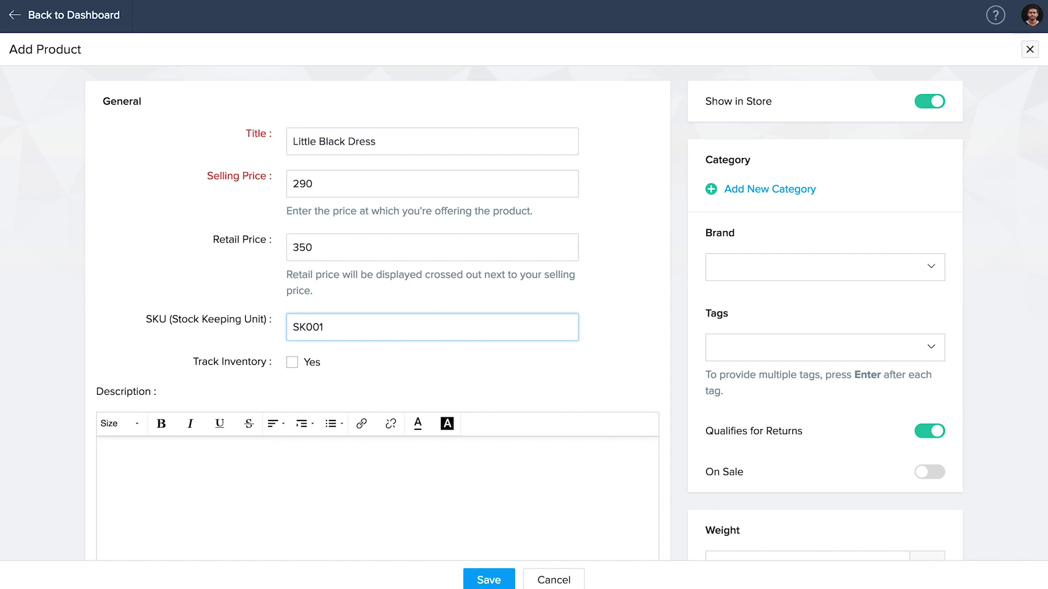
# Step: Track inventory with a stock quantity of 50 and a low stock limit of 5
pyautogui.click(291, 367)
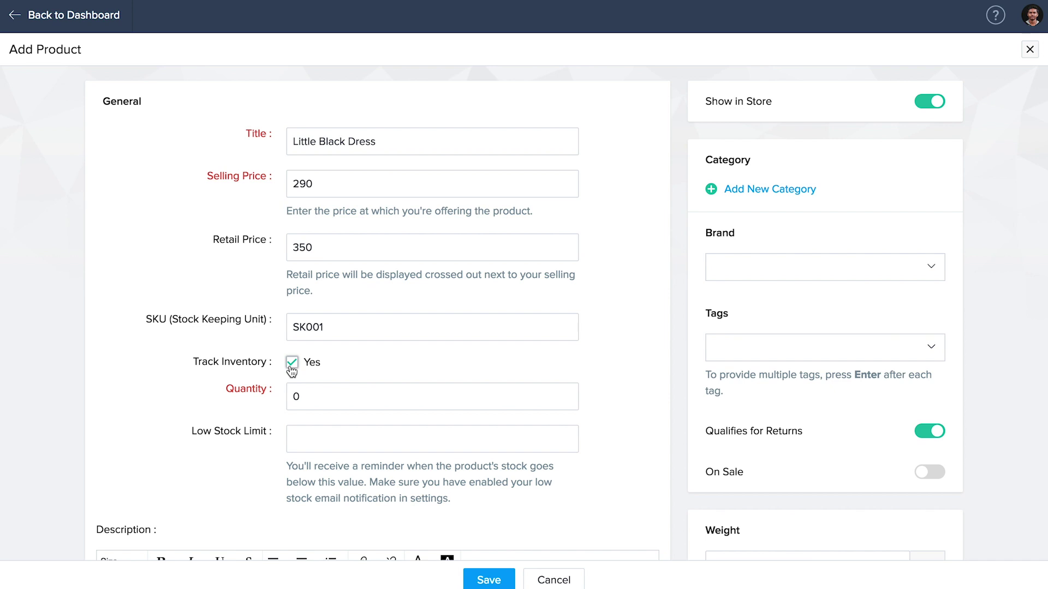
pyautogui.click(300, 396)
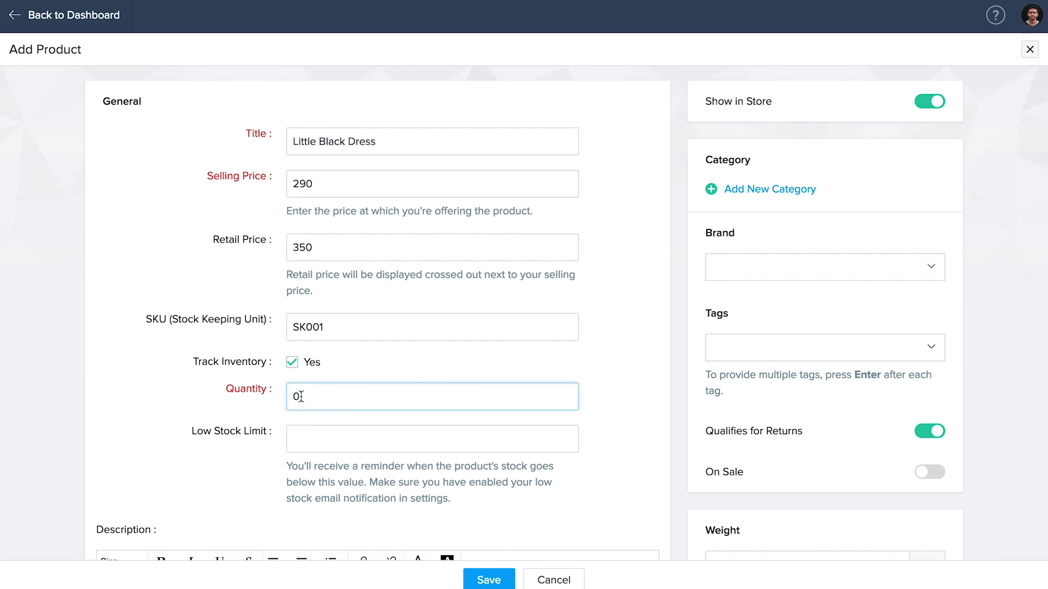
pyautogui.press('BackSpace')
pyautogui.write('50')
pyautogui.click(305, 440)
pyautogui.write('5')
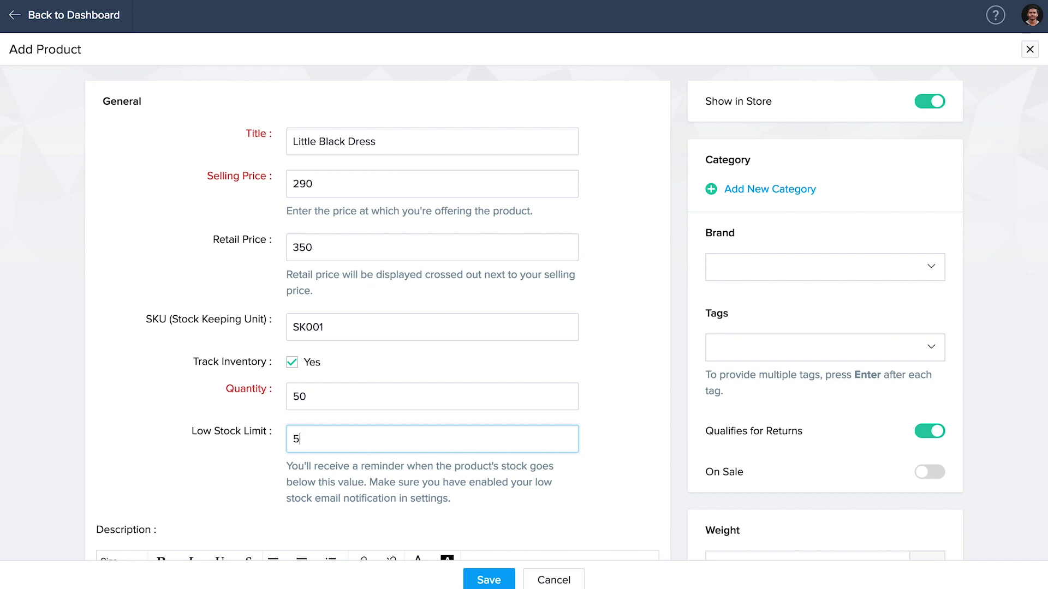
# Step: Paste in the description and product details, and hide the product from the store
pyautogui.scroll(-1, 566, 314)
pyautogui.scroll(-5, 377, 313)
pyautogui.click(177, 258)
pyautogui.write('Made from polyester, this upmarket black dress is a design exclusive. Pair it with an elegant bag for an exquisite look!')
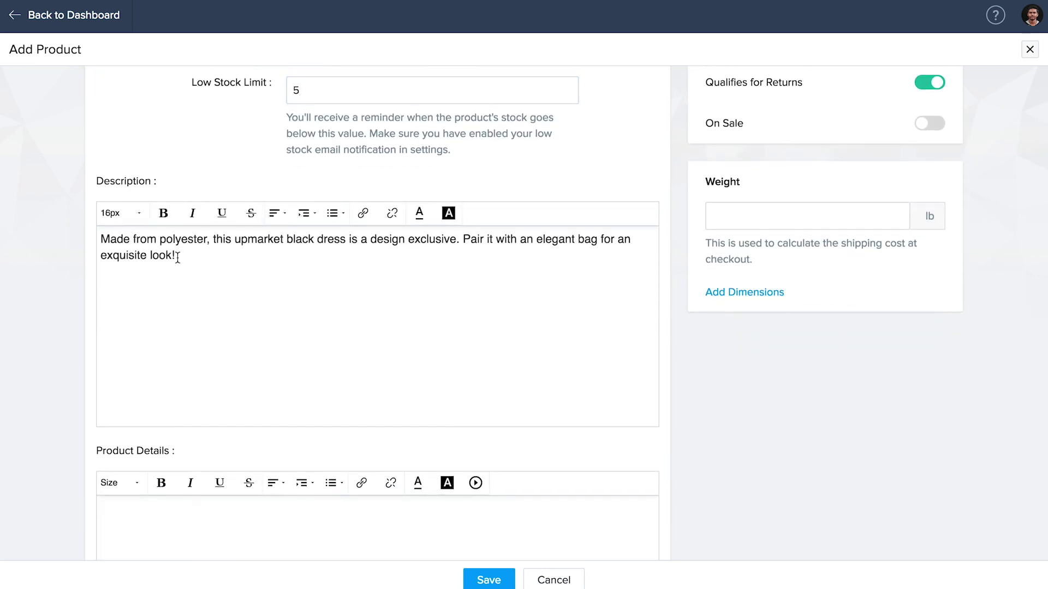
pyautogui.scroll(-5, 177, 257)
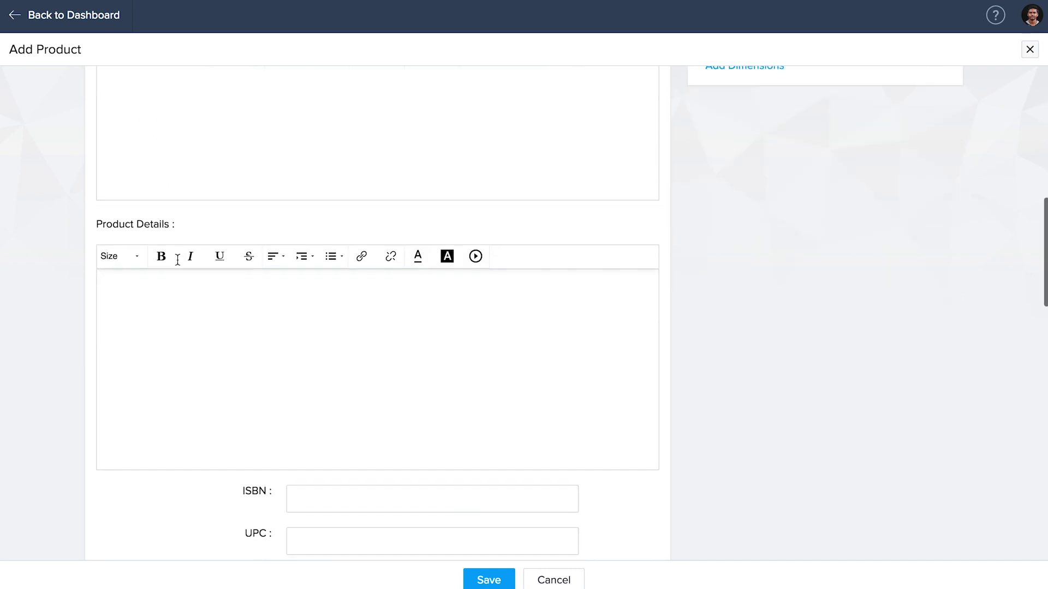
pyautogui.click(177, 260)
pyautogui.write('Polyester Machine wash Product Code - 3645749_Black Our model wears a Size 4, with height 5\'7" ft. and chest 32')
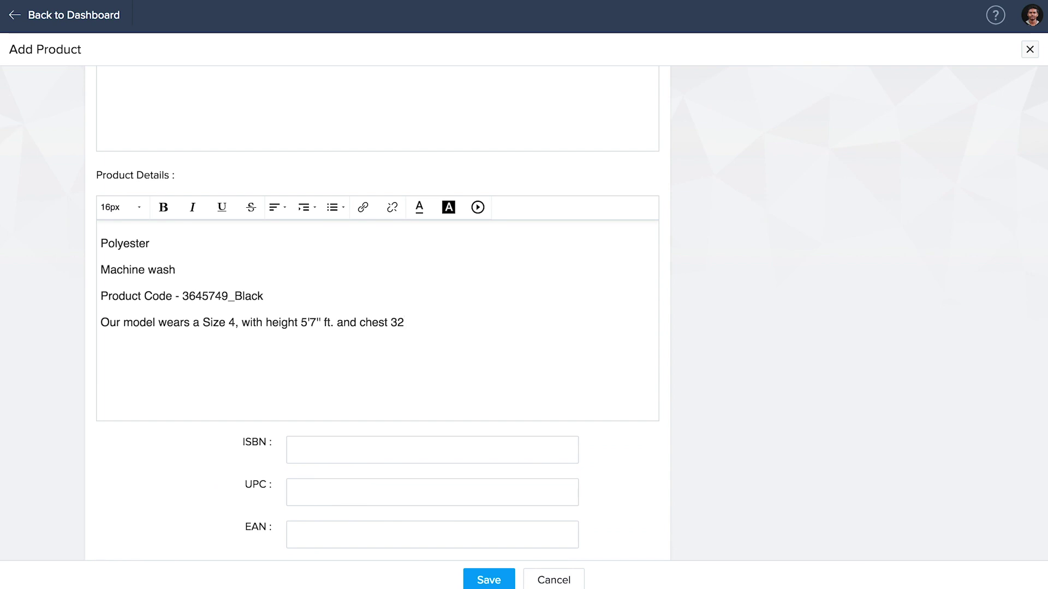
pyautogui.scroll(15, 418, 323)
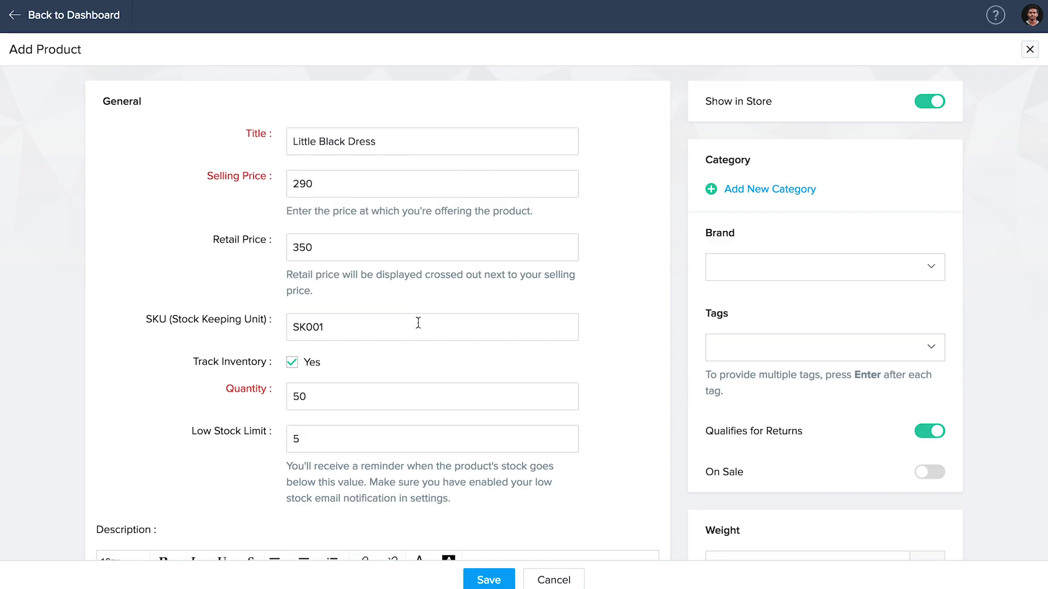
pyautogui.click(925, 109)
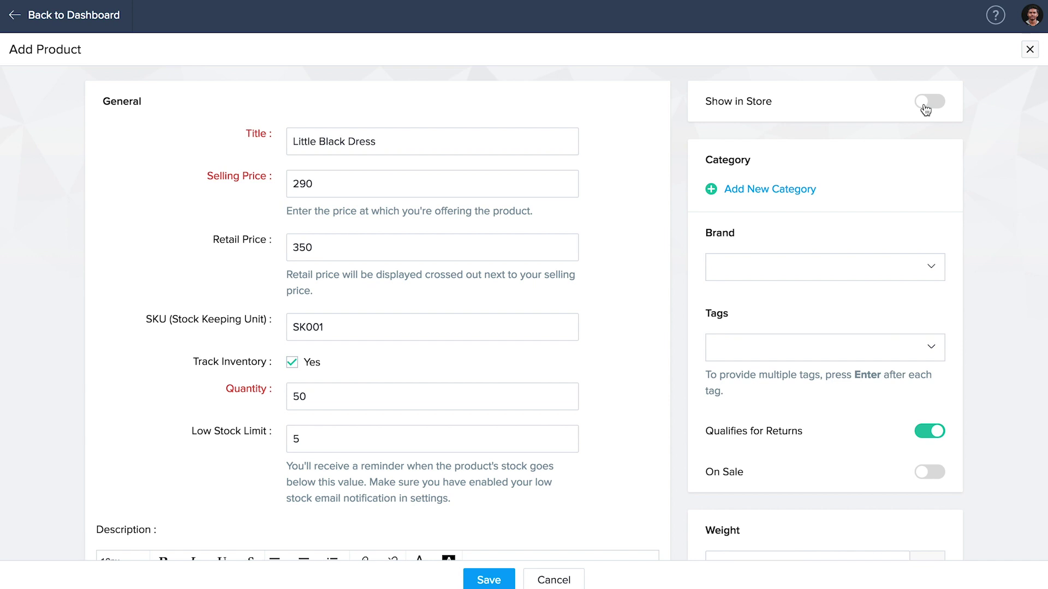
# Step: Show the dress in the store again and put it in a new category 'Chic'
pyautogui.click(925, 110)
pyautogui.click(761, 194)
pyautogui.write('Chic')
pyautogui.click(492, 365)
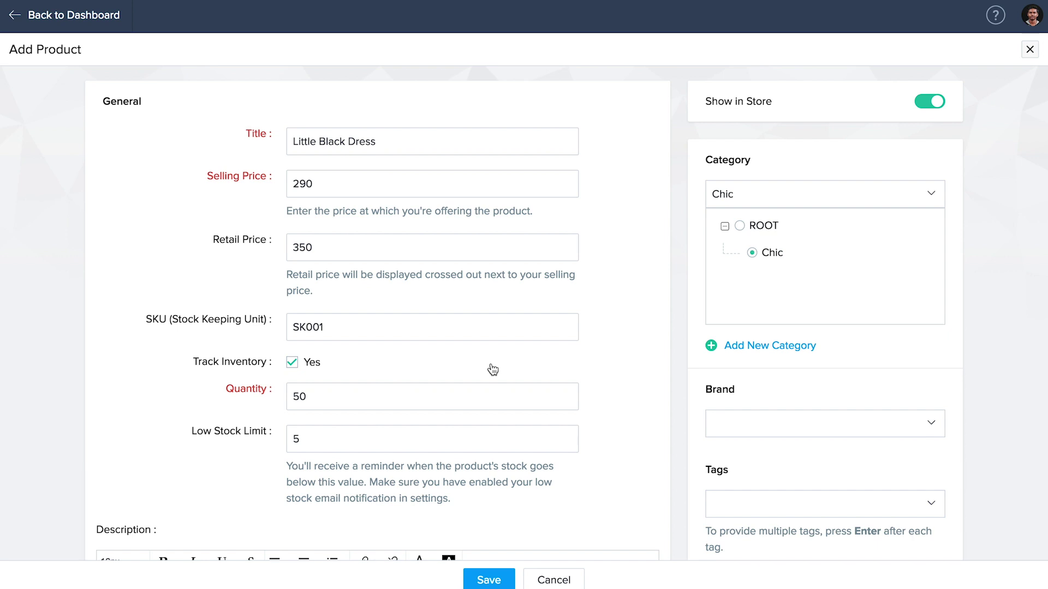
# Step: Set the brand to Laura and add the tags Dress, Party and Black
pyautogui.click(729, 428)
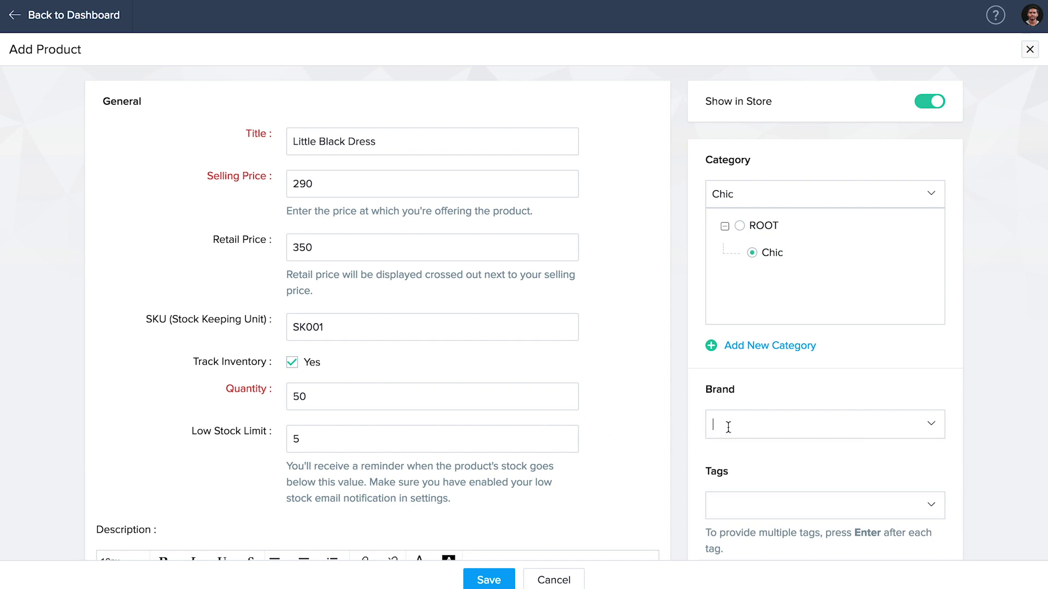
pyautogui.write('Laura')
pyautogui.press('Return')
pyautogui.press('Escape')
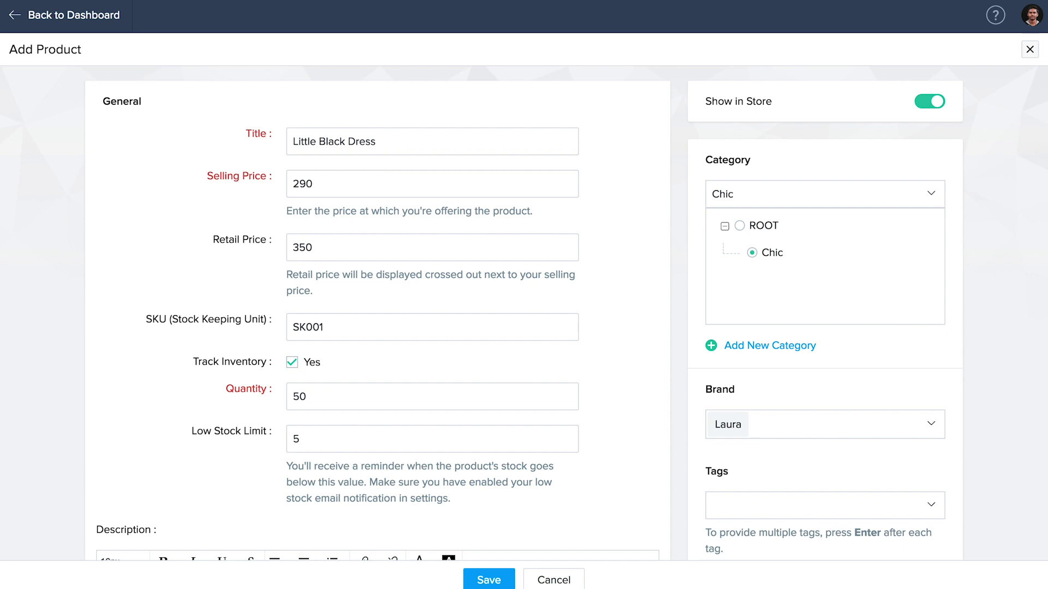
pyautogui.click(819, 505)
pyautogui.write('Dress, Party, Black')
pyautogui.press('Return')
pyautogui.press('Escape')
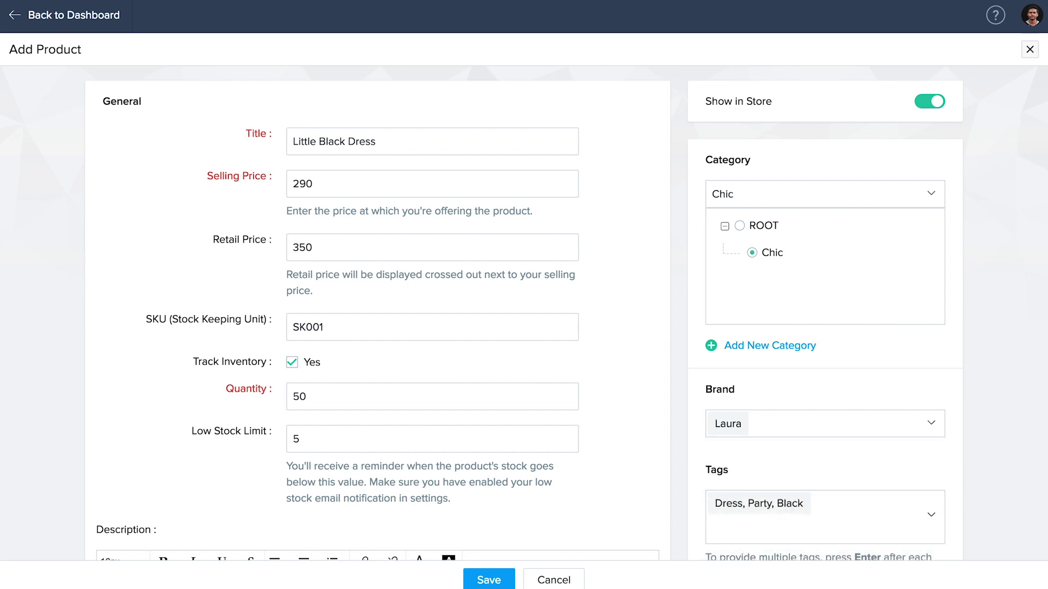
pyautogui.scroll(-6, 524, 314)
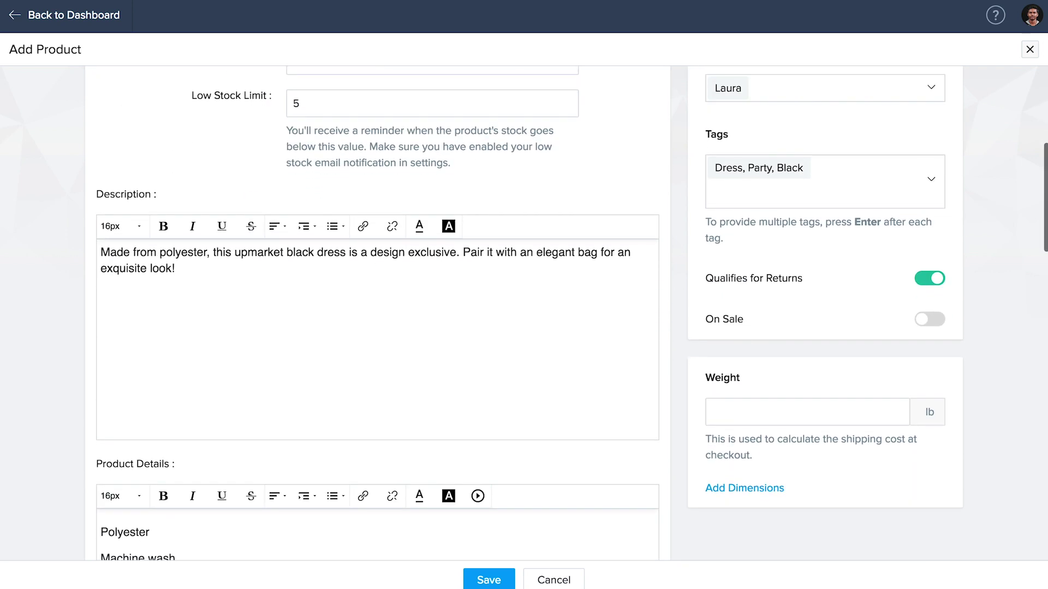
# Step: Make the dress non-returnable and mark it as on sale
pyautogui.click(935, 281)
pyautogui.click(927, 322)
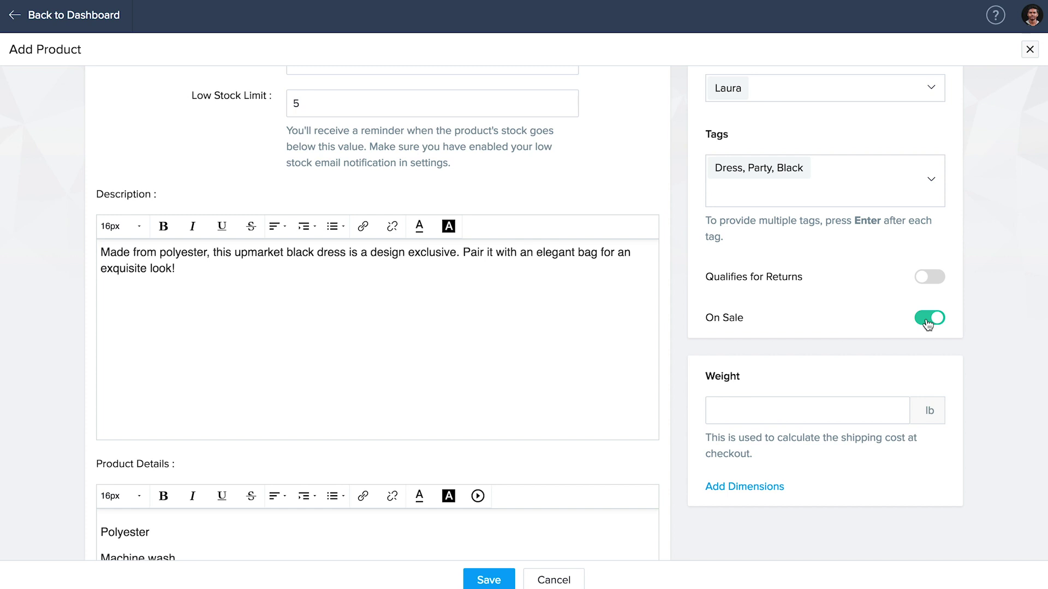
pyautogui.scroll(-10, 928, 322)
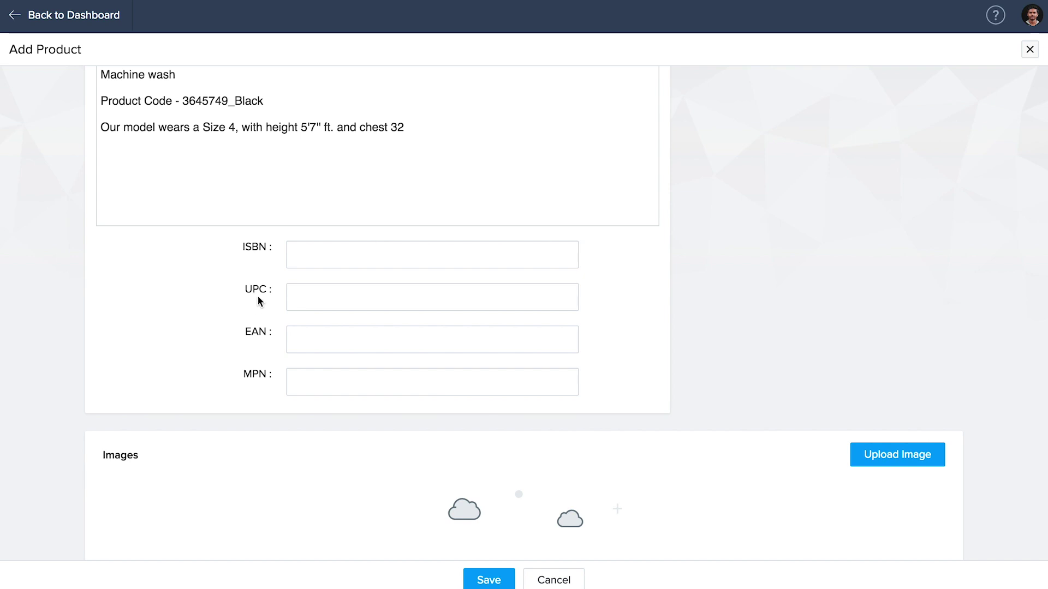
# Step: Enter 9031101 as the dress's UPC code
pyautogui.click(296, 297)
pyautogui.write('9031101')
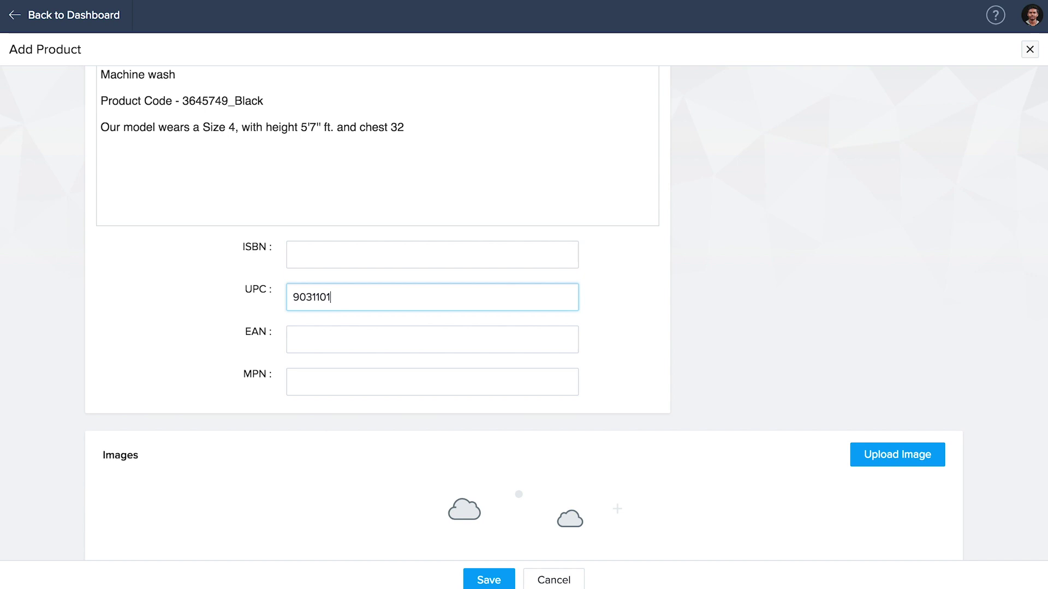
pyautogui.click(257, 336)
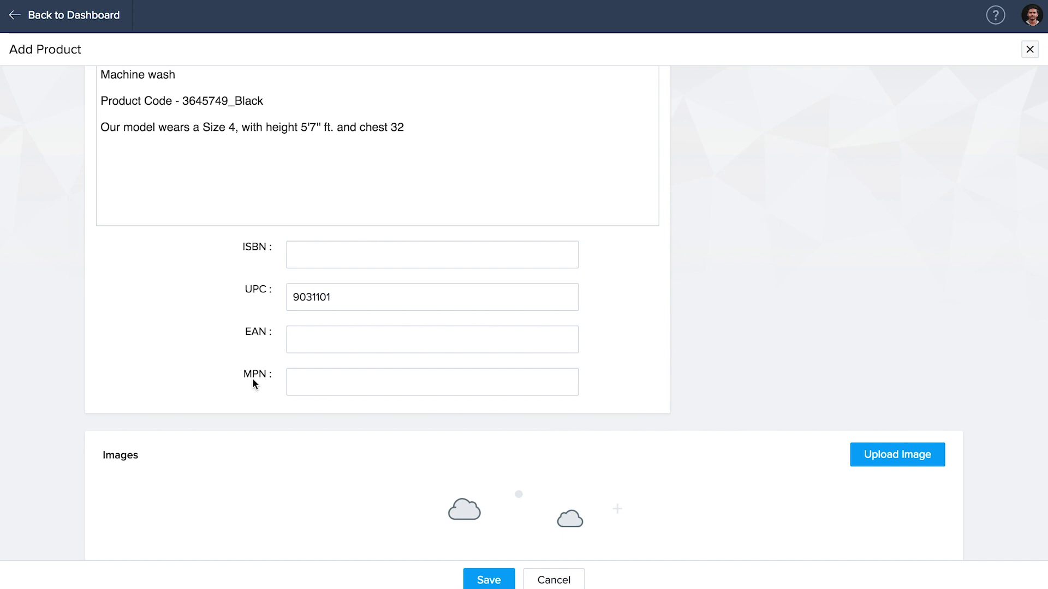
pyautogui.scroll(-6, 253, 378)
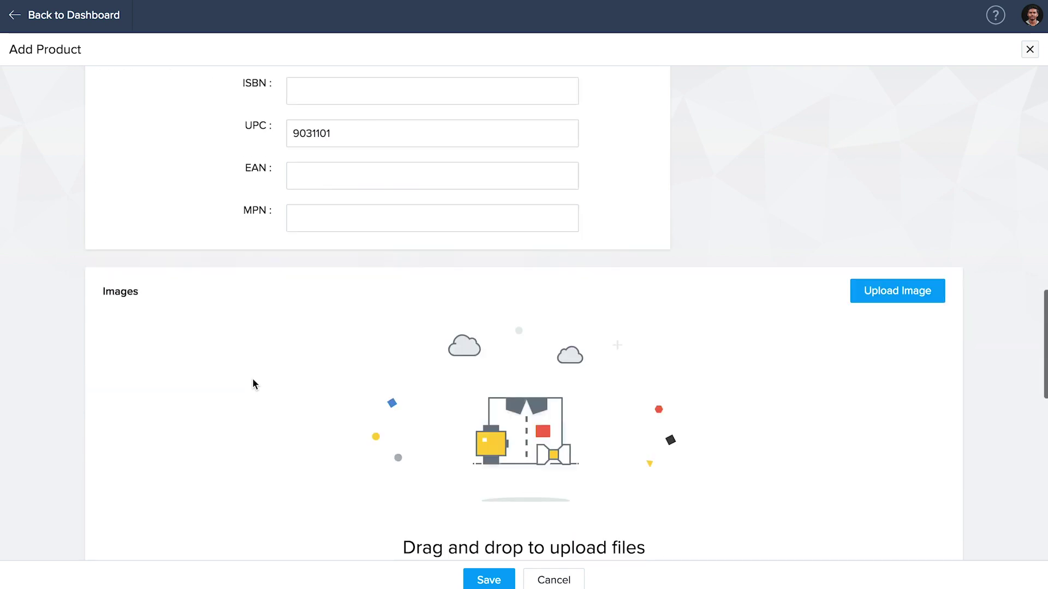
# Step: Upload the four dress photos and move the back-view green photo to second place
pyautogui.click(914, 135)
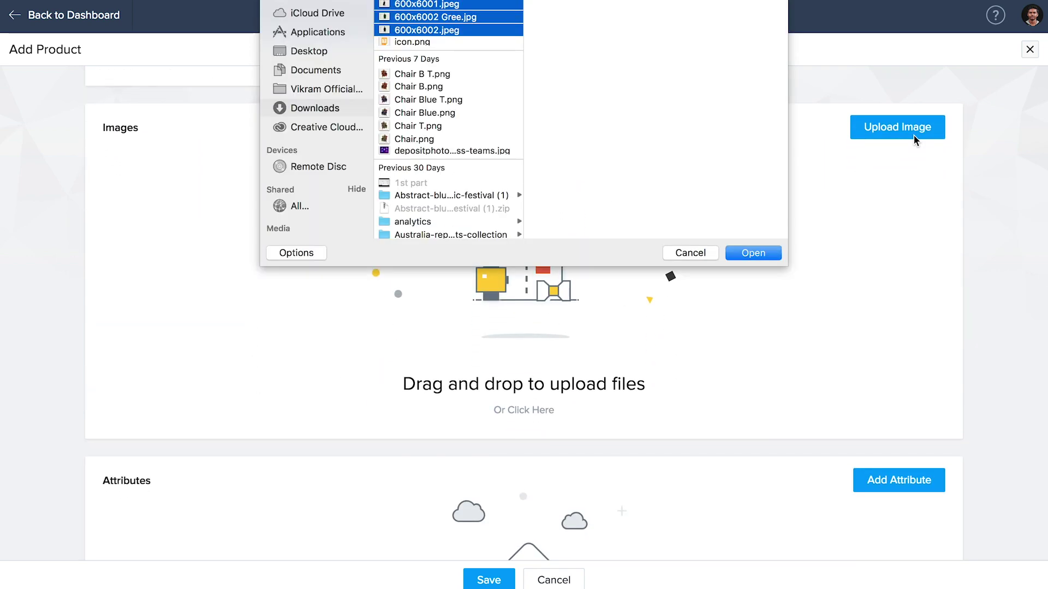
pyautogui.click(748, 255)
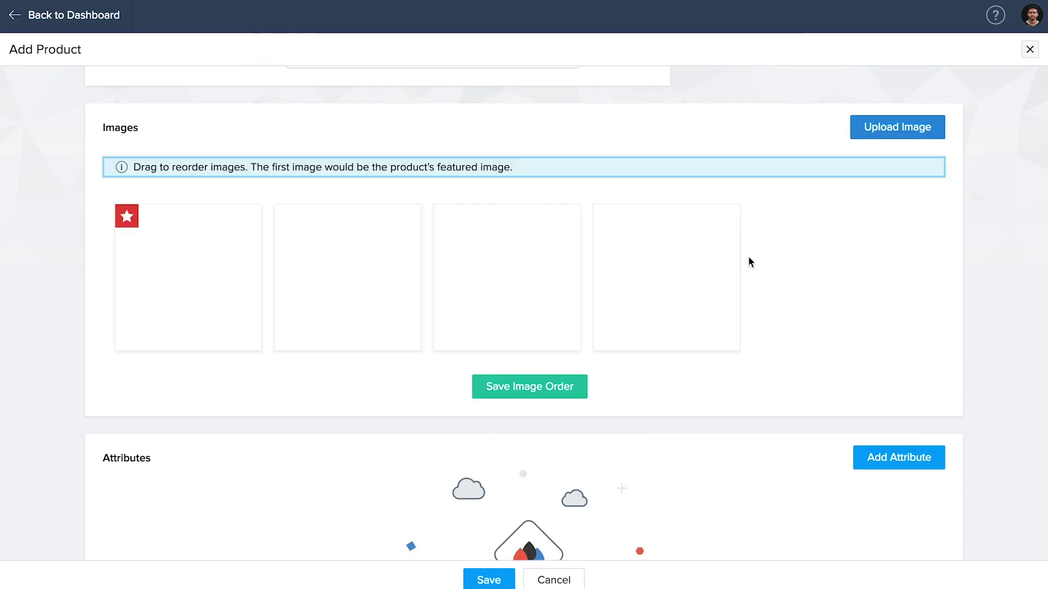
pyautogui.moveTo(516, 291); pyautogui.dragTo(269, 235)
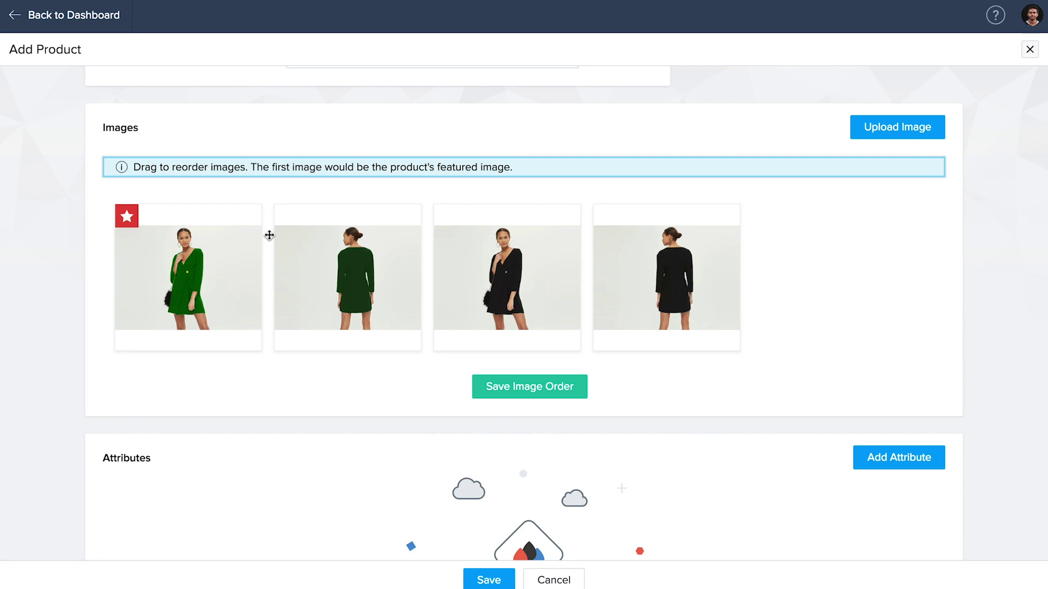
pyautogui.scroll(-3, 270, 236)
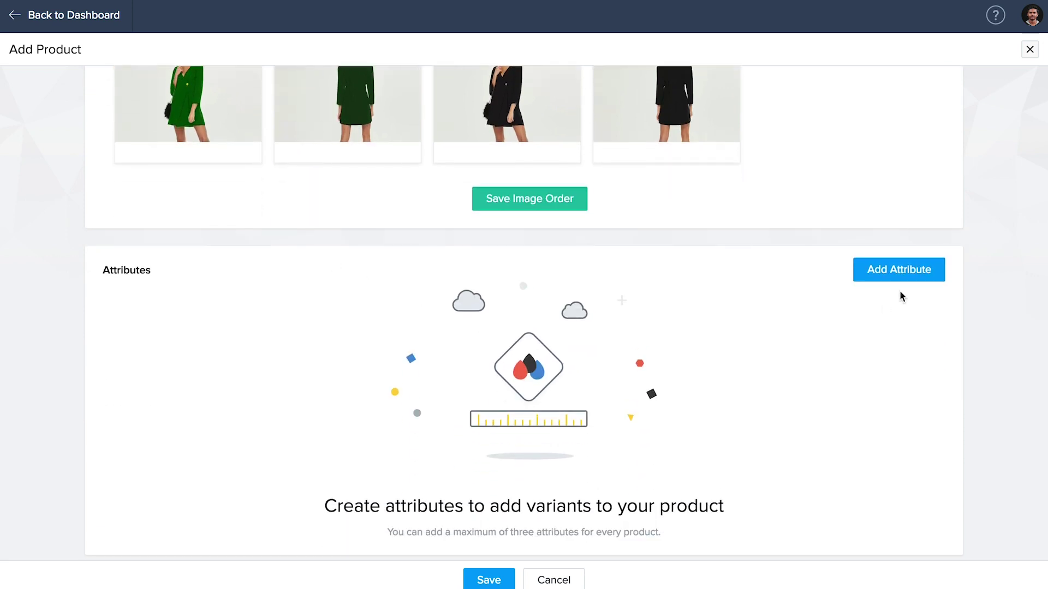
# Step: Add a Size attribute with options 2, 4, 6 and 8 to generate variants
pyautogui.click(904, 273)
pyautogui.write('Size')
pyautogui.press('Tab')
pyautogui.write('2 4 6 8')
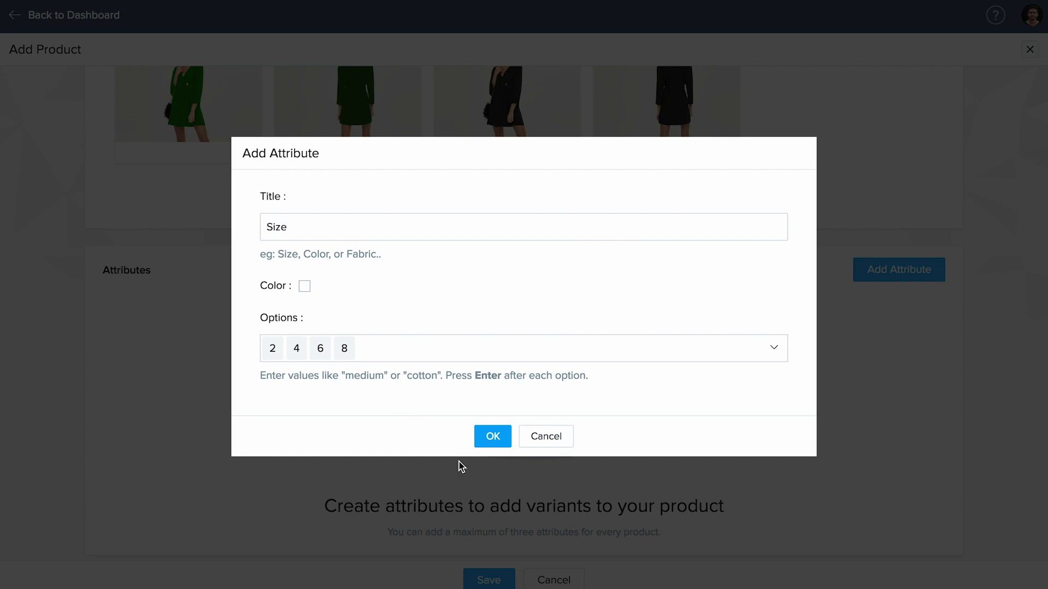
pyautogui.click(493, 440)
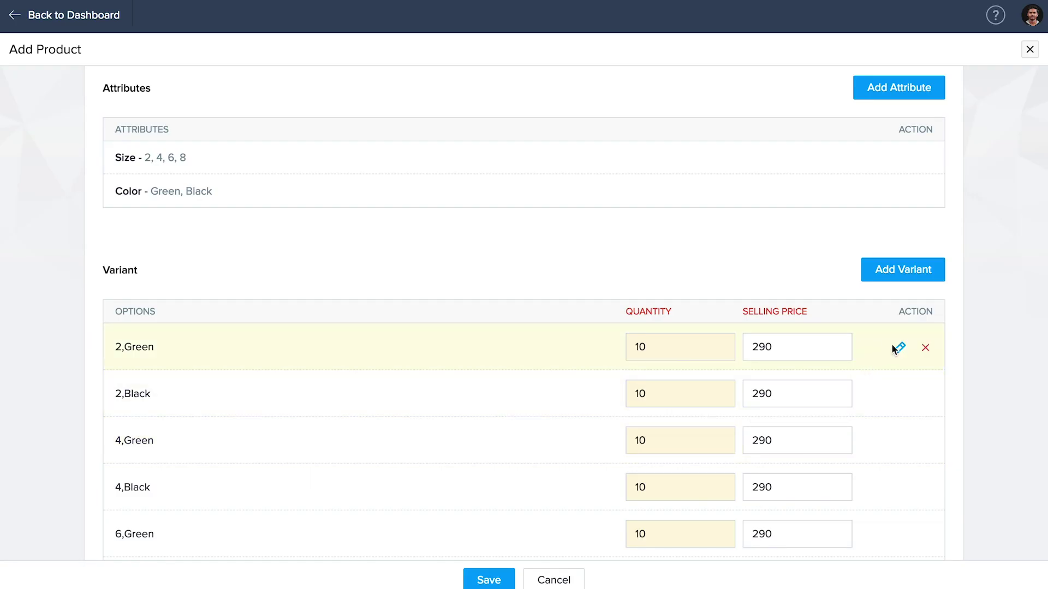
# Step: Assign the front and back green dress photos to the 2,Green variant and save
pyautogui.click(898, 348)
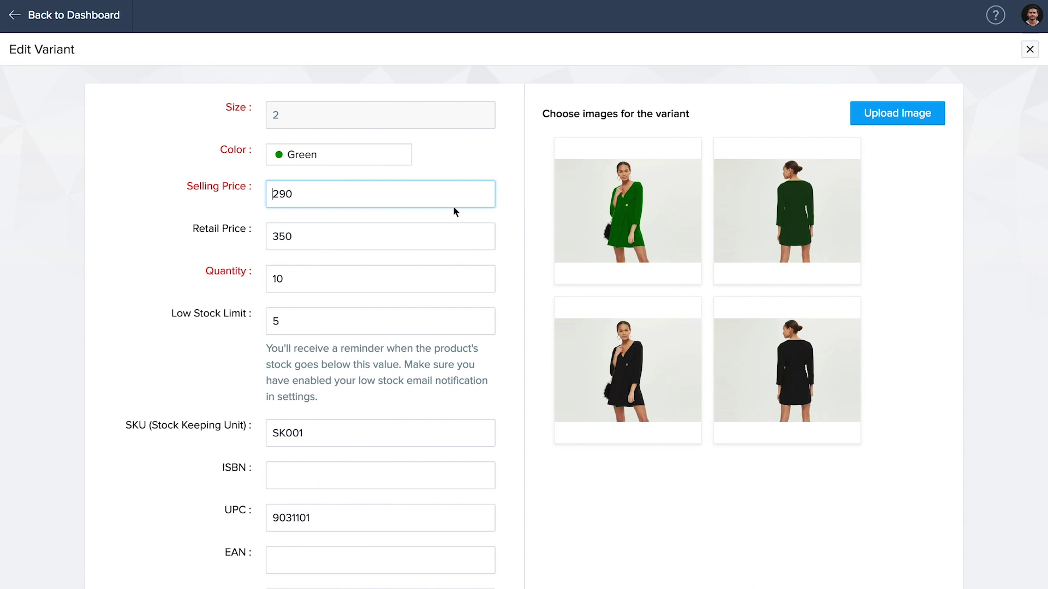
pyautogui.click(592, 179)
pyautogui.click(740, 218)
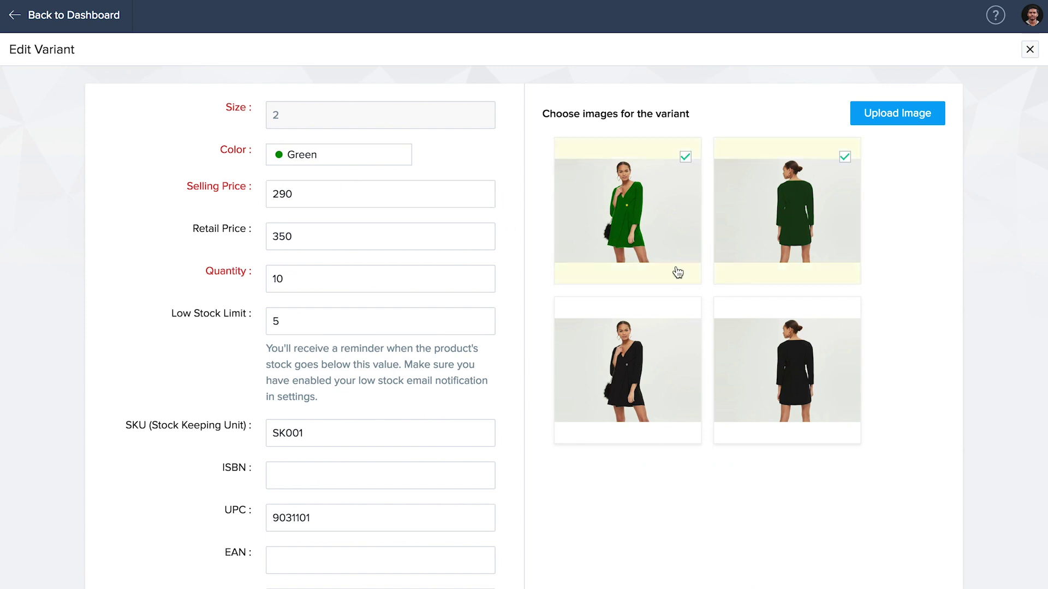
pyautogui.scroll(-5, 468, 283)
pyautogui.click(489, 571)
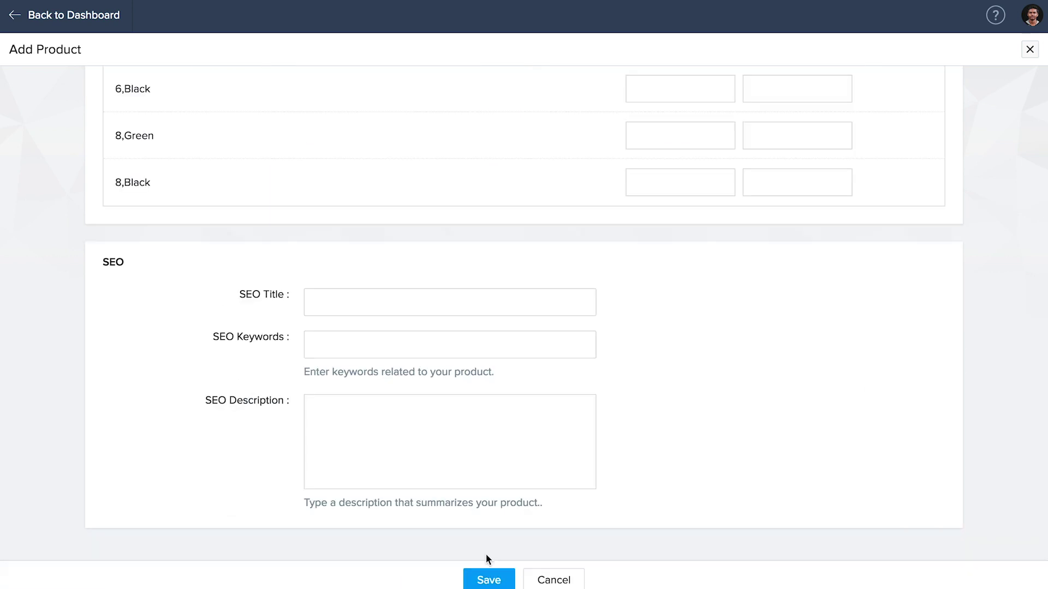
# Step: Fill in the dress's SEO title, keywords and description, then save the product
pyautogui.click(320, 302)
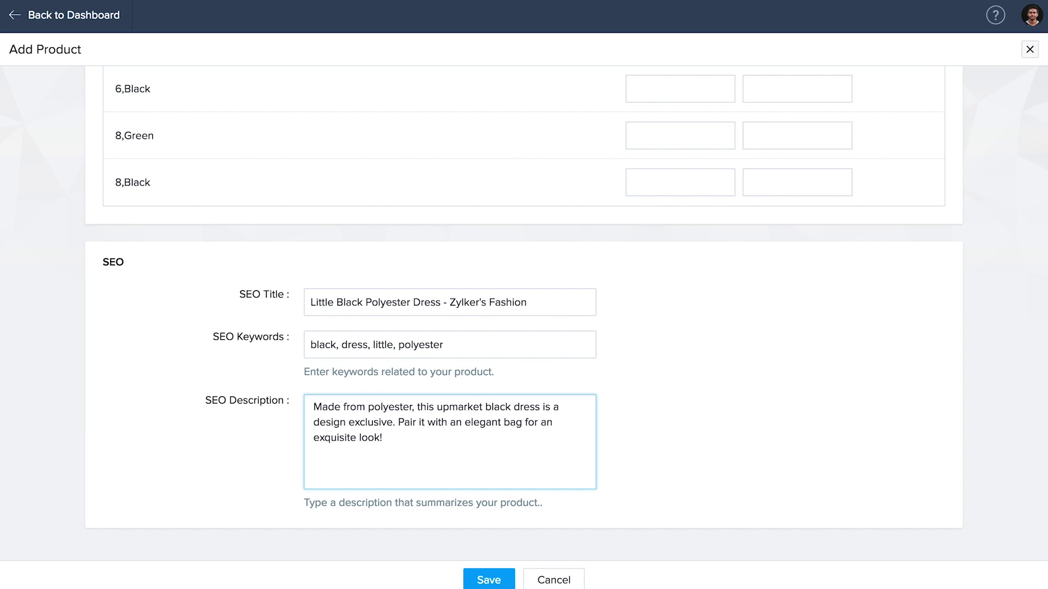
pyautogui.click(489, 582)
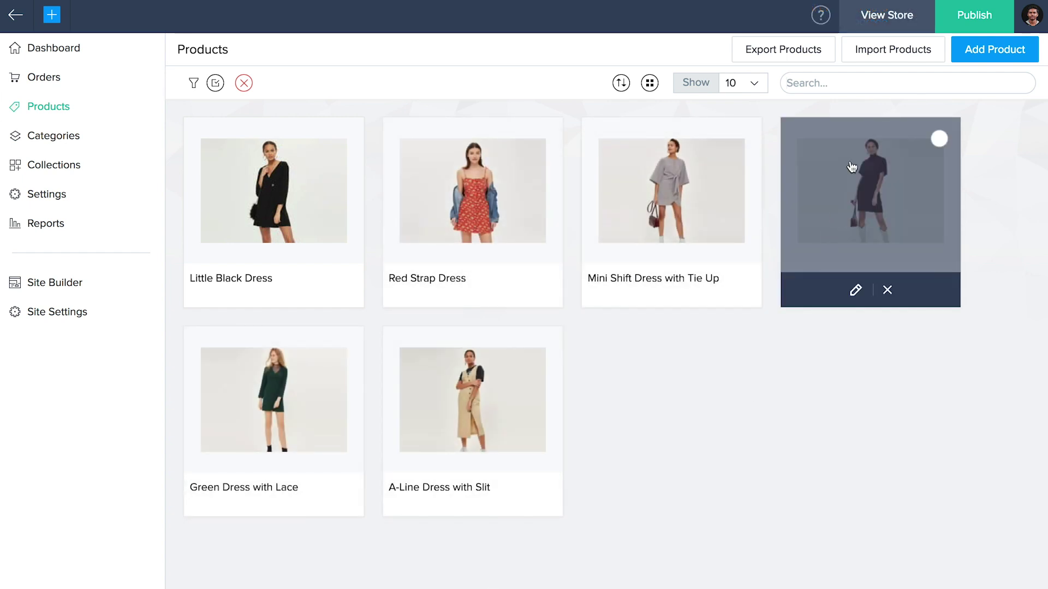
# Step: Download the sample import CSV from Import Products and return to the products list
pyautogui.click(890, 60)
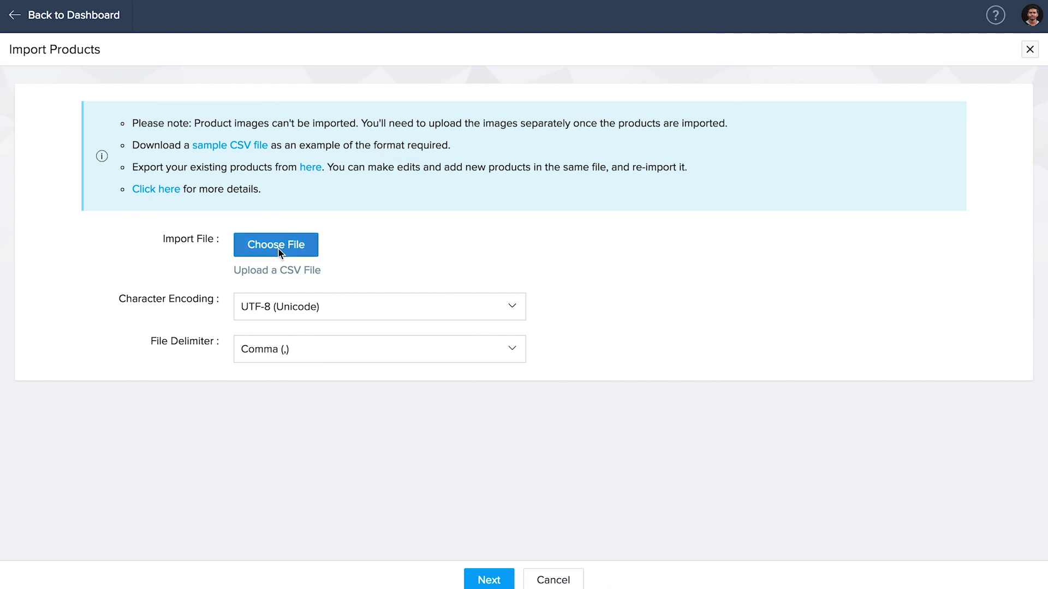
pyautogui.click(238, 146)
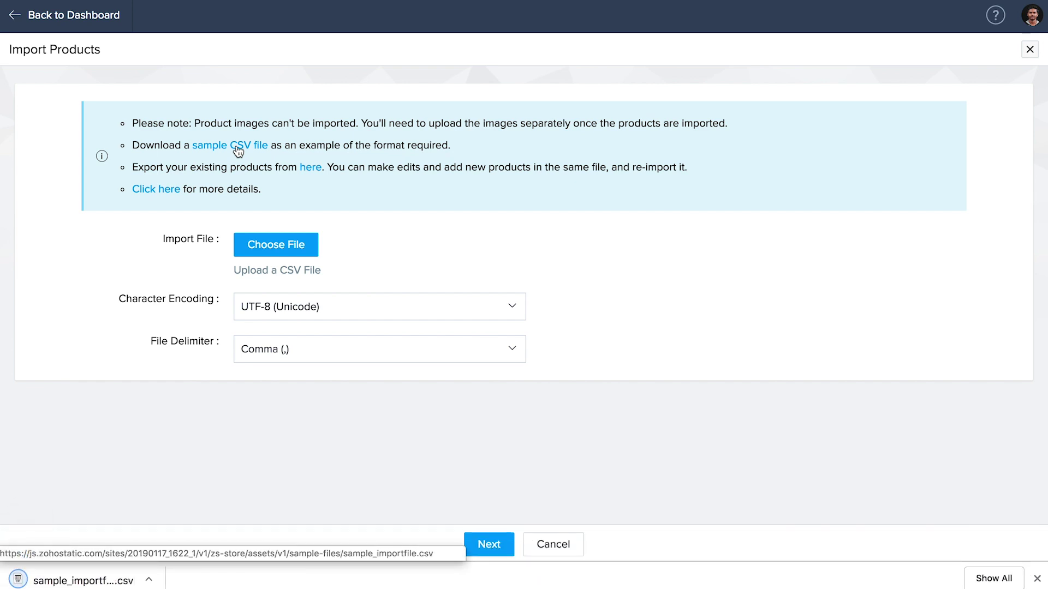
pyautogui.click(483, 546)
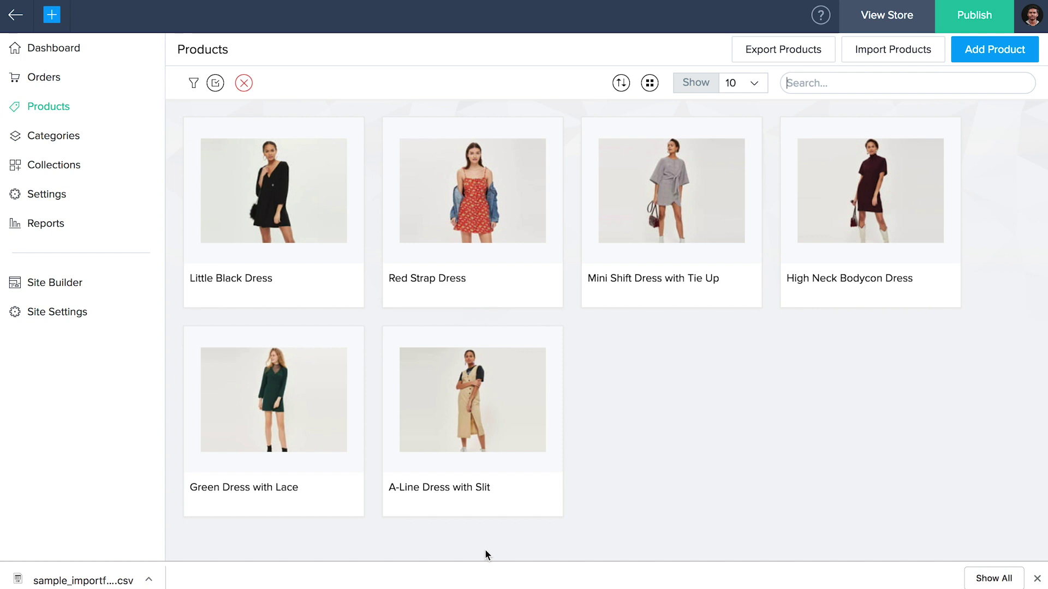
pyautogui.click(44, 292)
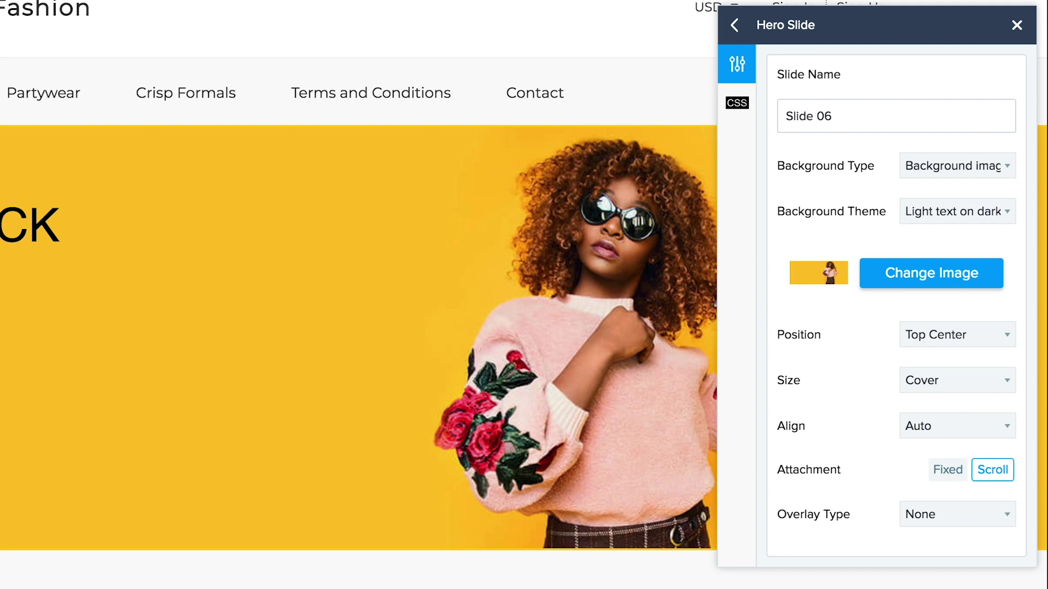
# Step: Try video and solid-colour backgrounds on the hero slide, then restore the background image
pyautogui.click(917, 167)
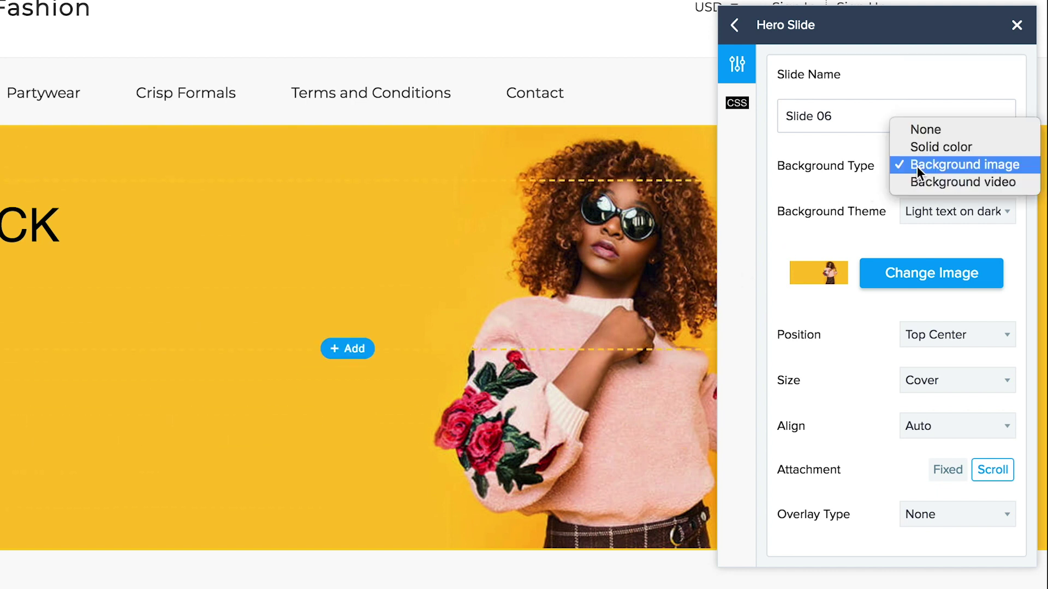
pyautogui.click(917, 182)
pyautogui.click(918, 169)
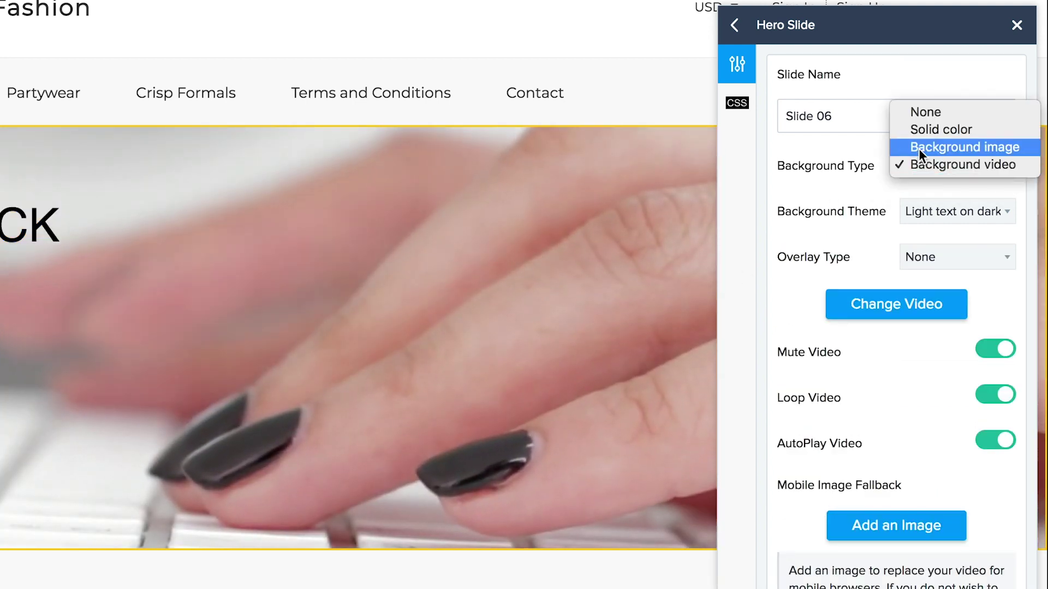
pyautogui.click(921, 132)
pyautogui.click(936, 180)
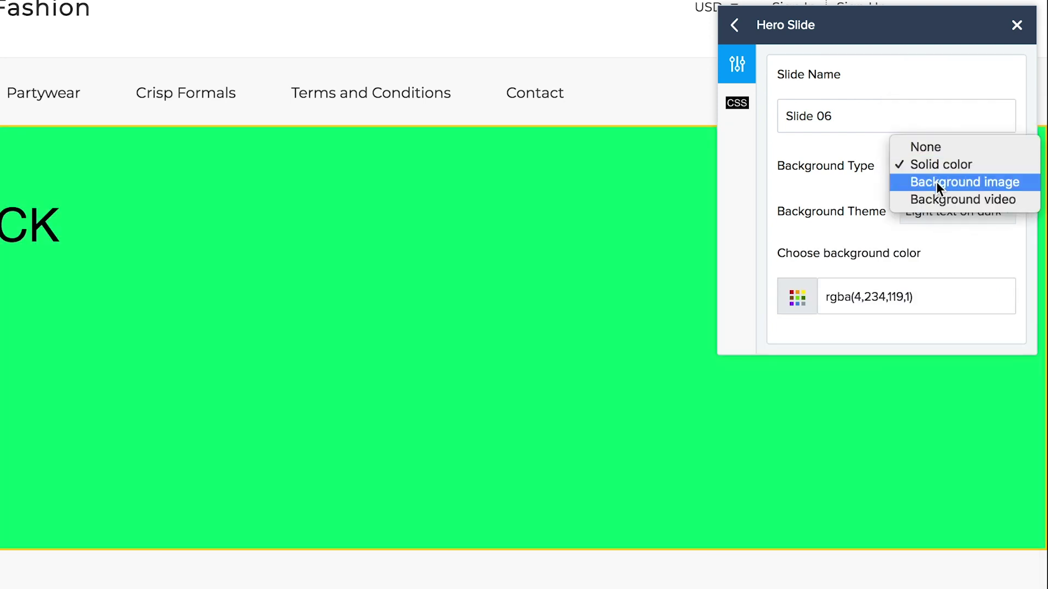
pyautogui.click(937, 183)
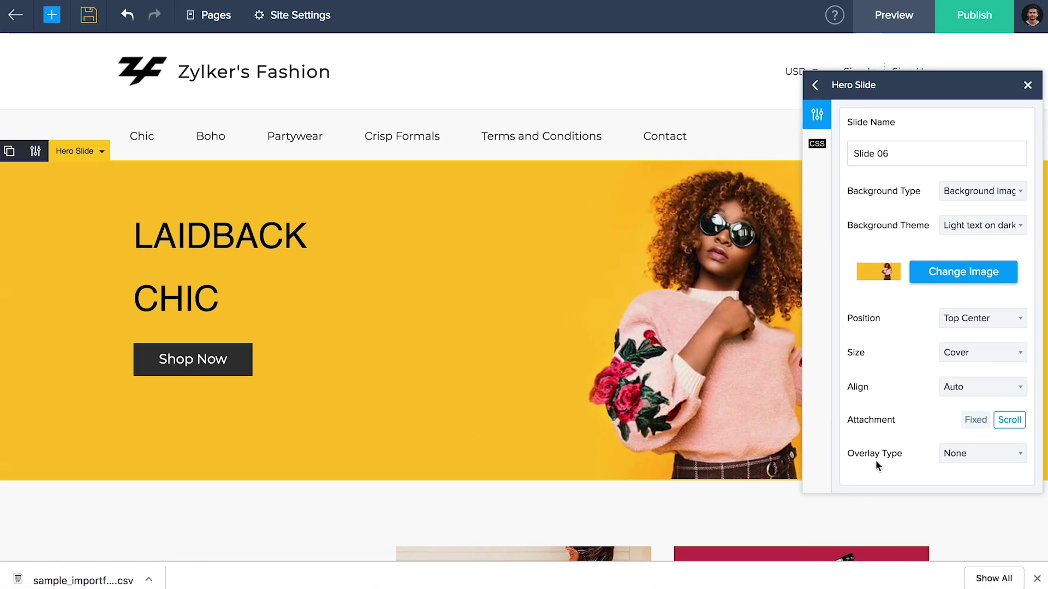
# Step: Close the hero slide settings, select the banner section and bring up the add-content choices
pyautogui.press('Escape')
pyautogui.scroll(-10, 876, 461)
pyautogui.scroll(-15, 877, 467)
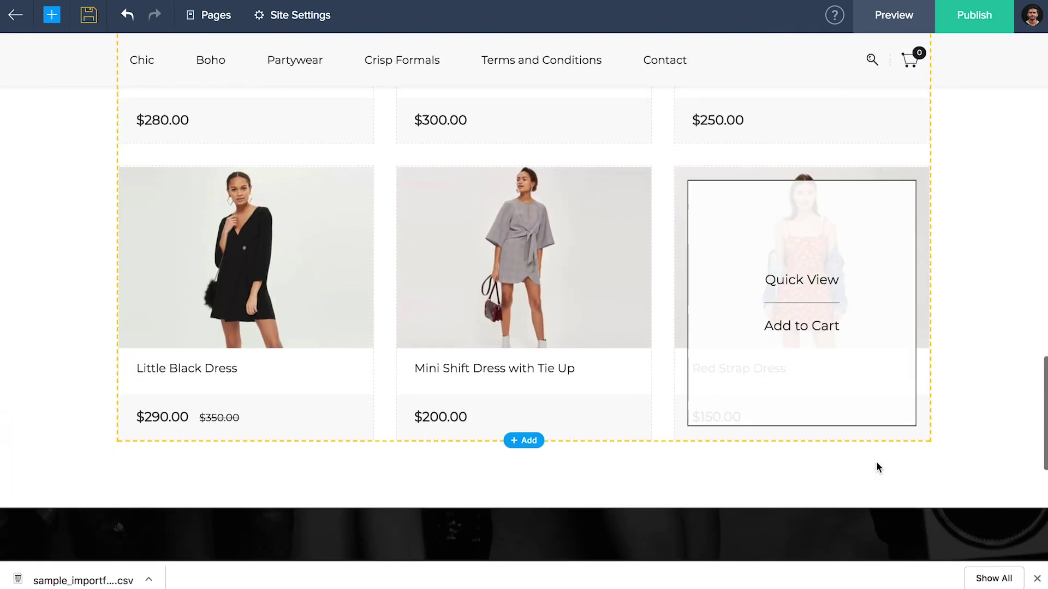
pyautogui.scroll(20, 876, 461)
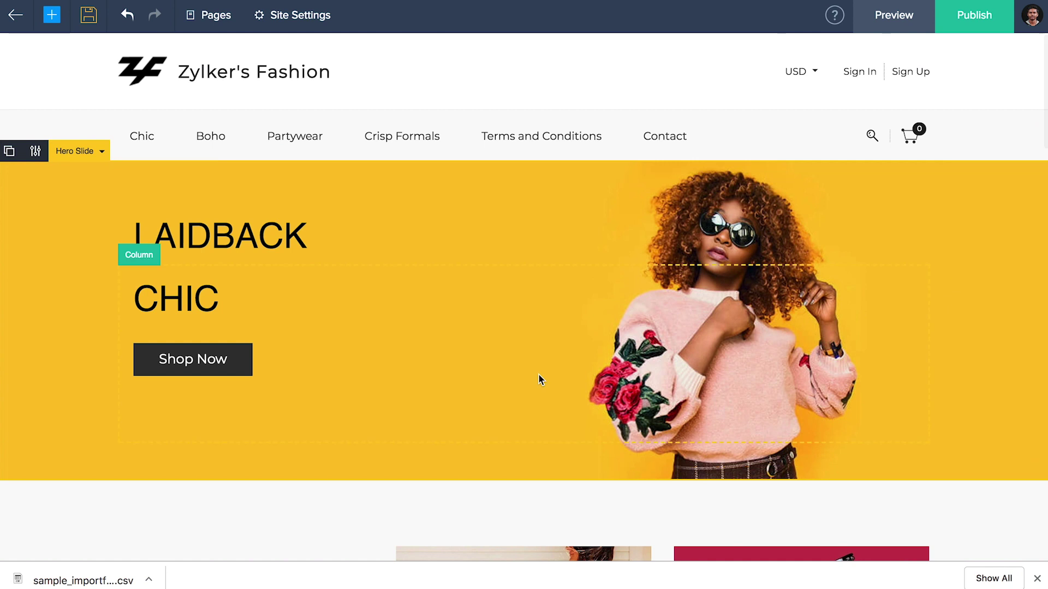
pyautogui.click(292, 148)
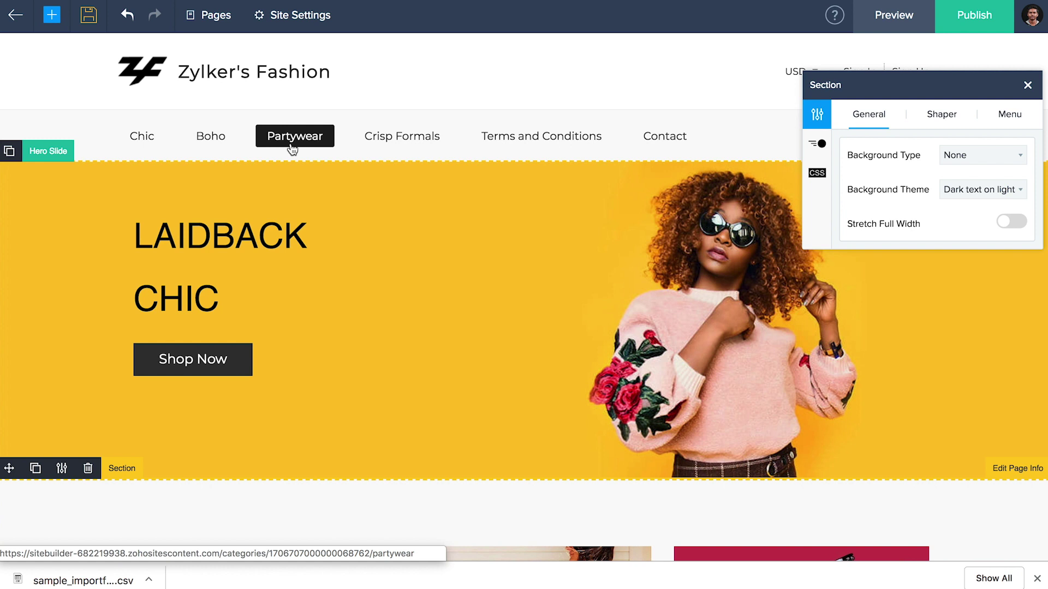
pyautogui.click(52, 23)
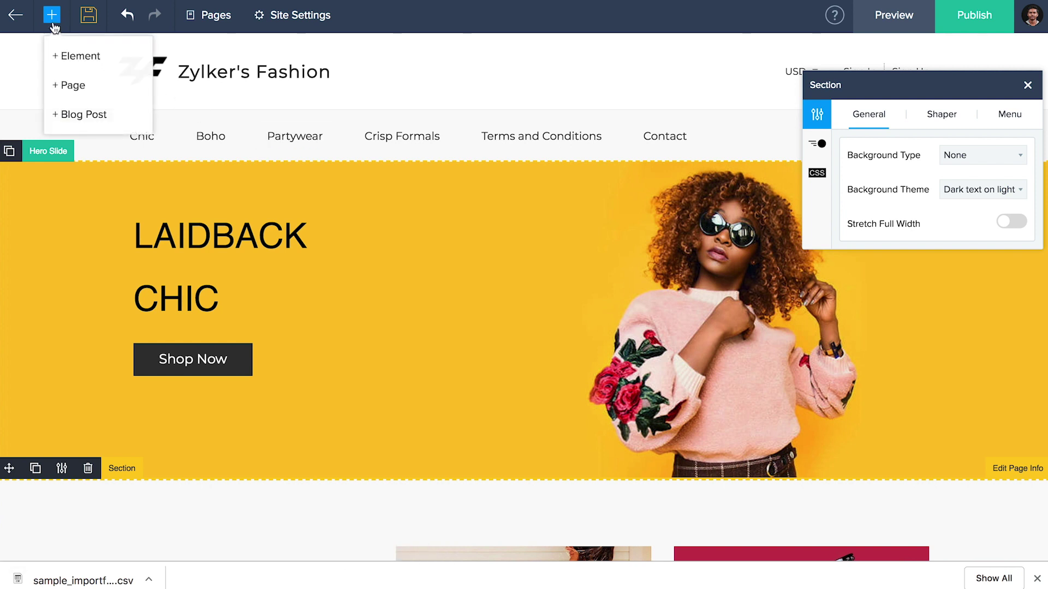
# Step: Choose a new page element and list the Collections options, All Products and Featured
pyautogui.click(78, 67)
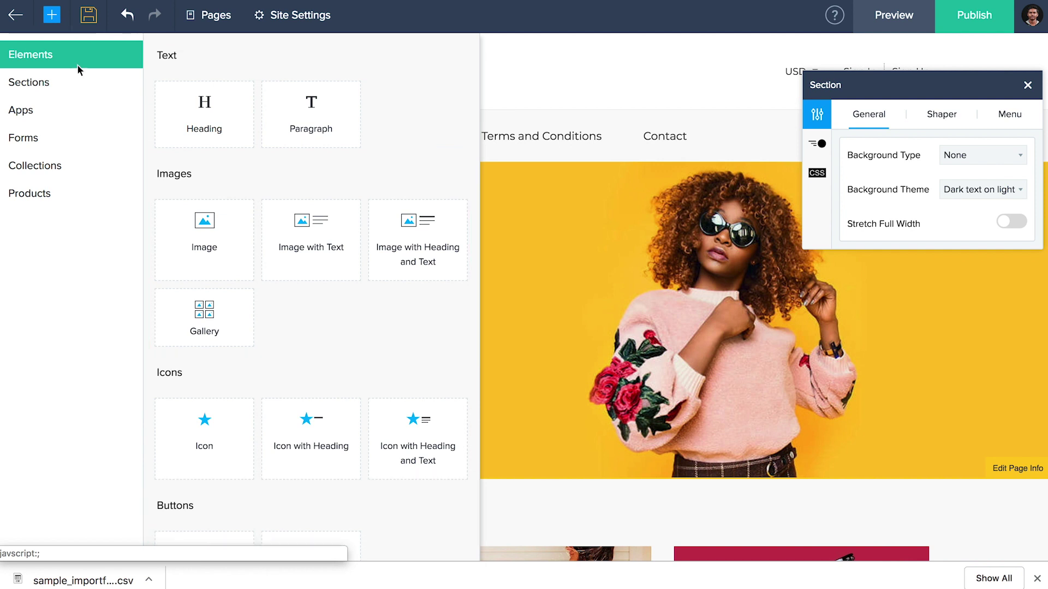
pyautogui.click(26, 174)
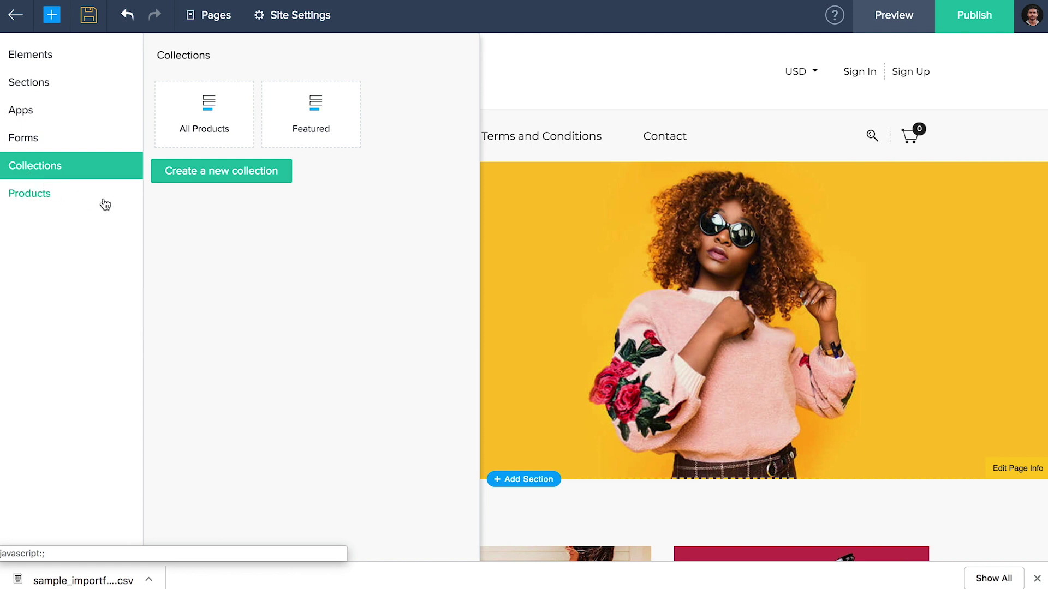
# Step: Create a collection named 'Spring Sale '19' described as 'Add some variety to your wardrobe.'
pyautogui.click(217, 178)
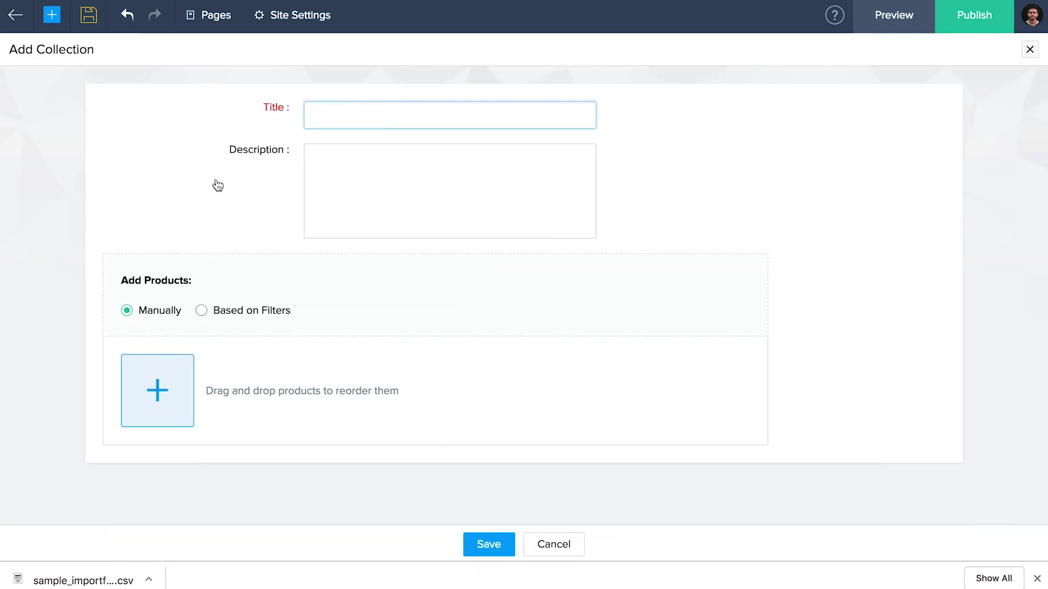
pyautogui.write("Spring Sale '19")
pyautogui.press('Tab')
pyautogui.write('Add some variety to your wardrobe.')
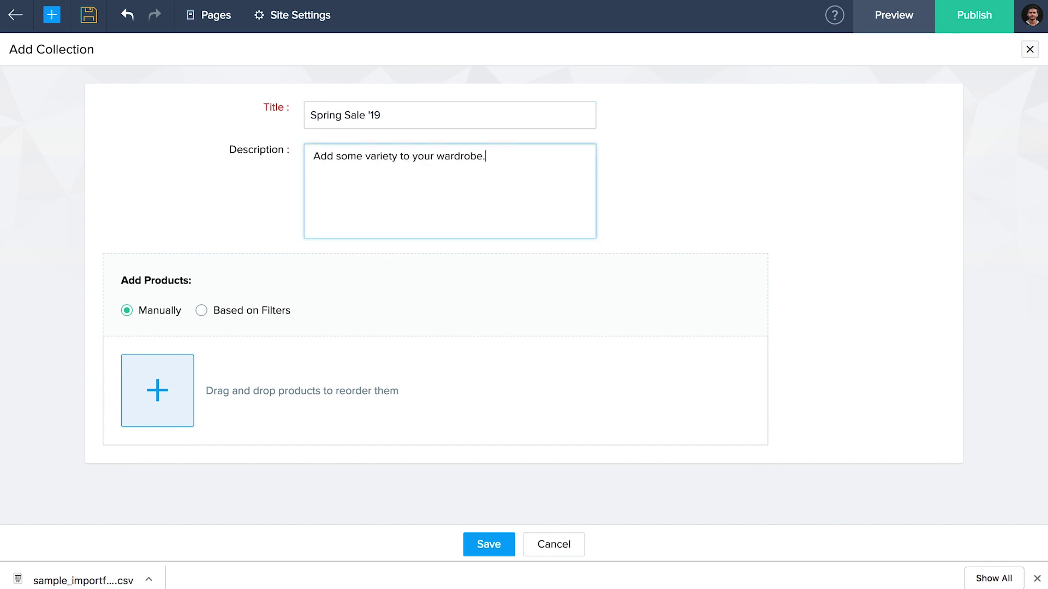
# Step: Add the A-Line Dress with Slit, Green Dress with Lace and High Neck Bodycon Dress
pyautogui.click(167, 395)
pyautogui.click(220, 152)
pyautogui.click(219, 194)
pyautogui.click(219, 236)
pyautogui.click(483, 544)
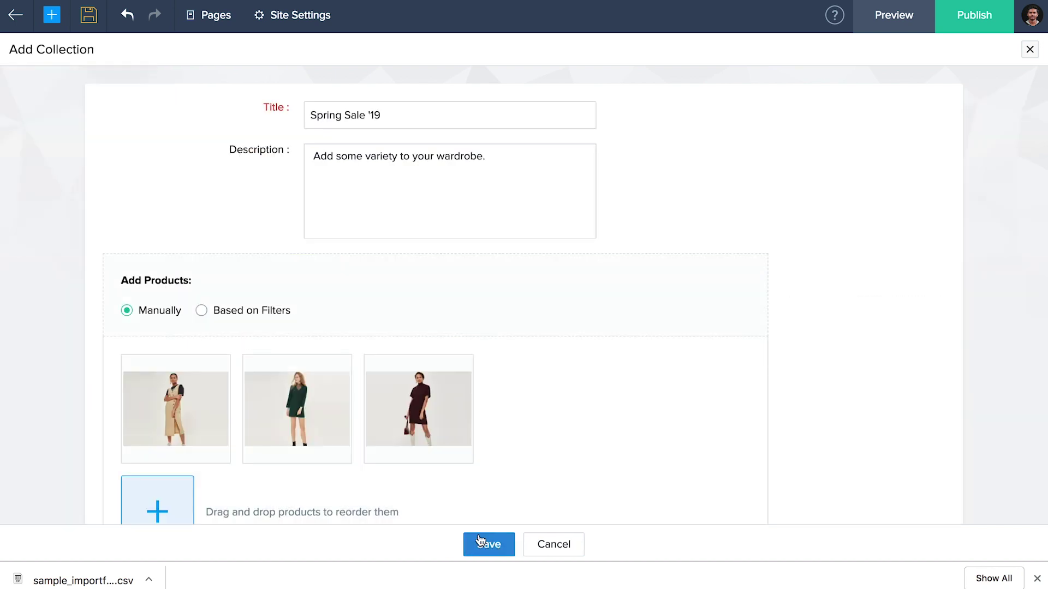
# Step: Switch the collection to filter-based with Price greater than or equal to 100, then save and preview
pyautogui.click(202, 311)
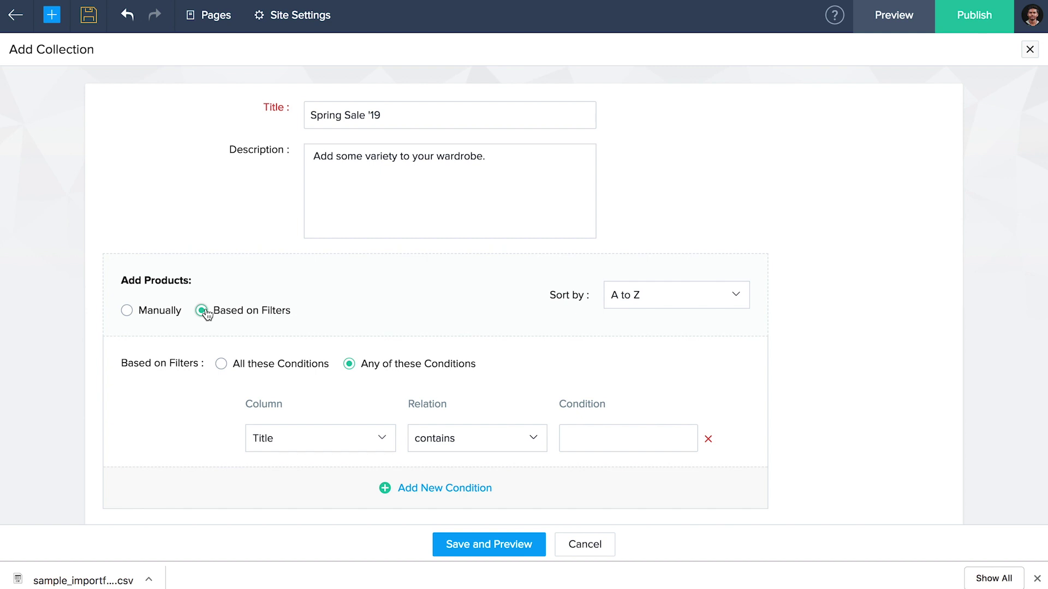
pyautogui.click(318, 447)
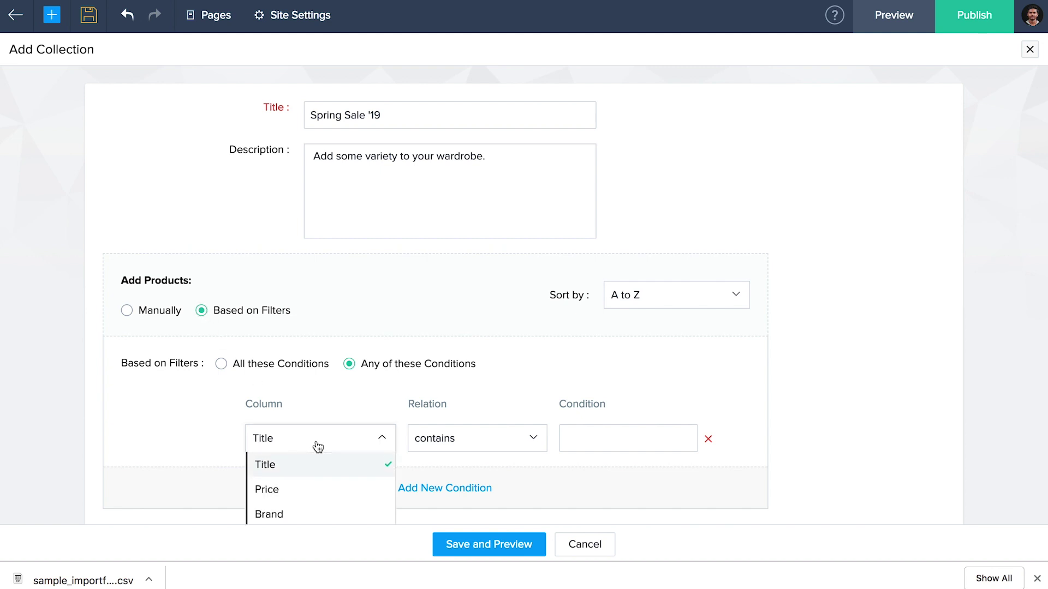
pyautogui.click(318, 488)
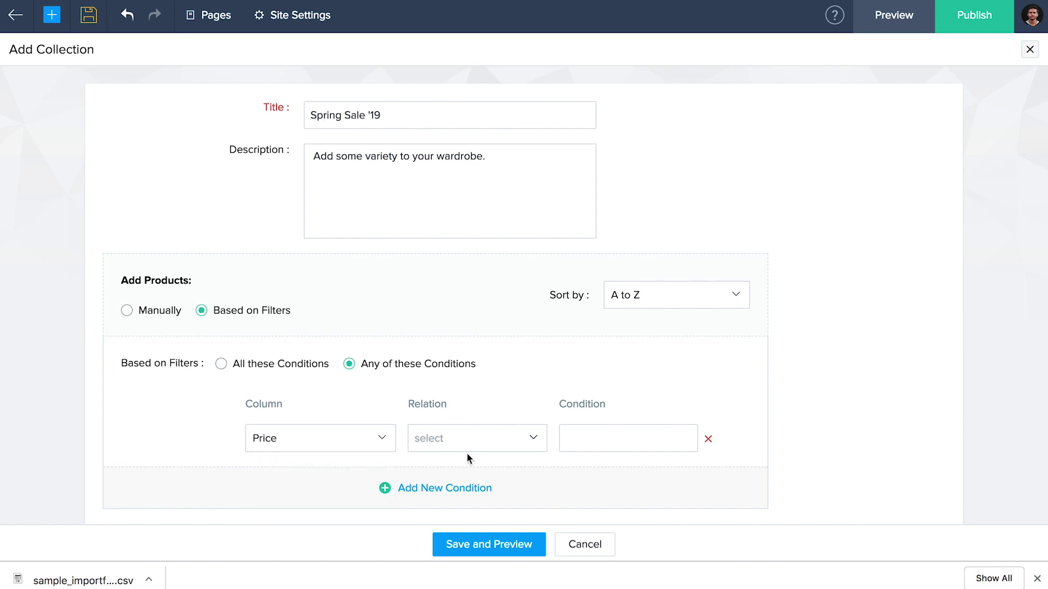
pyautogui.click(520, 436)
pyautogui.click(474, 512)
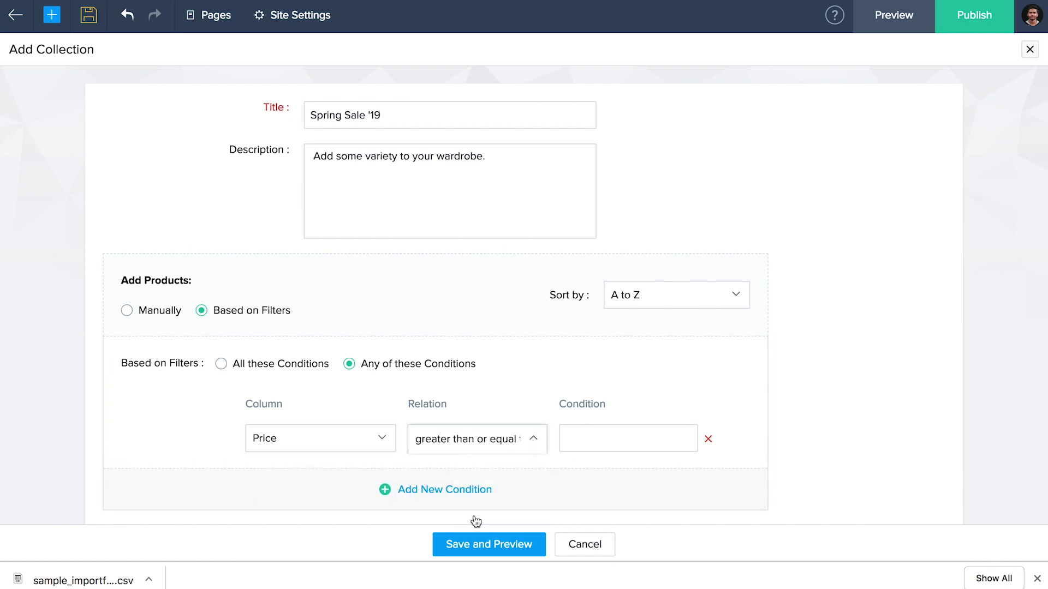
pyautogui.click(570, 447)
pyautogui.write('100')
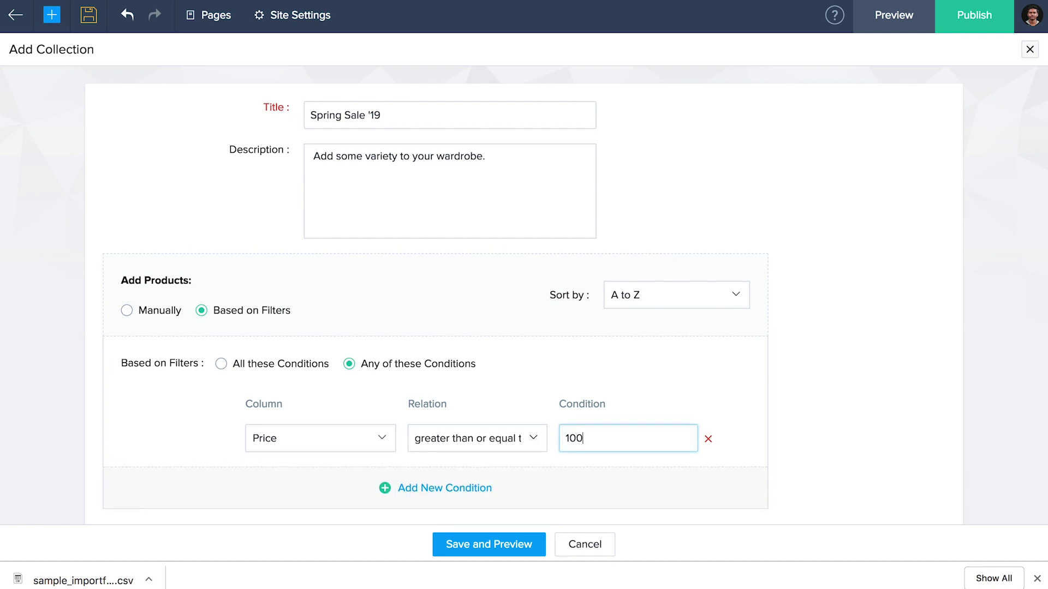
pyautogui.click(488, 550)
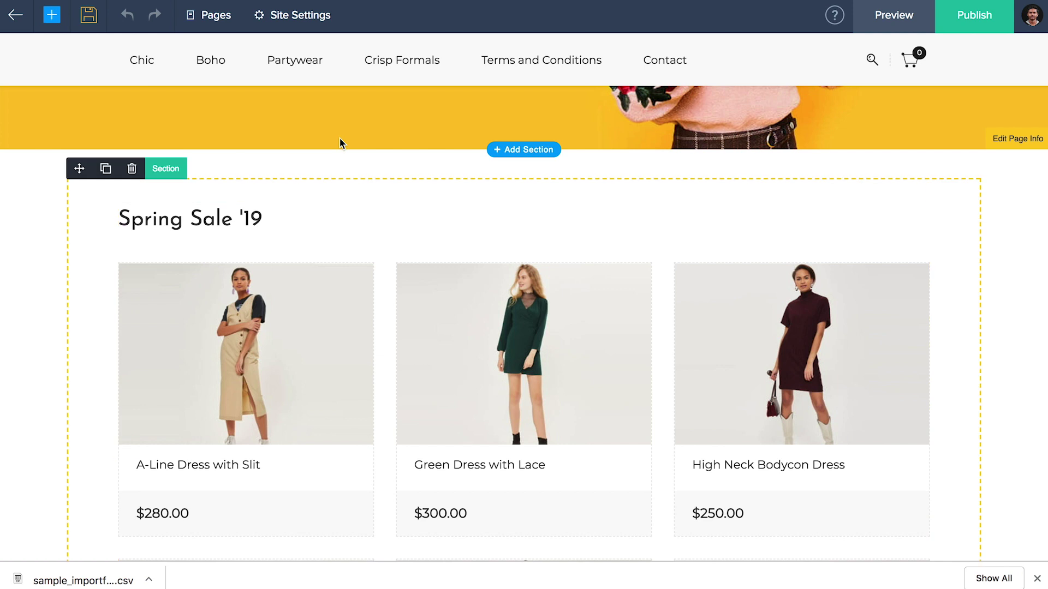
# Step: Open the Visual Editor in Site Settings and expand the colour and font Presets
pyautogui.click(304, 25)
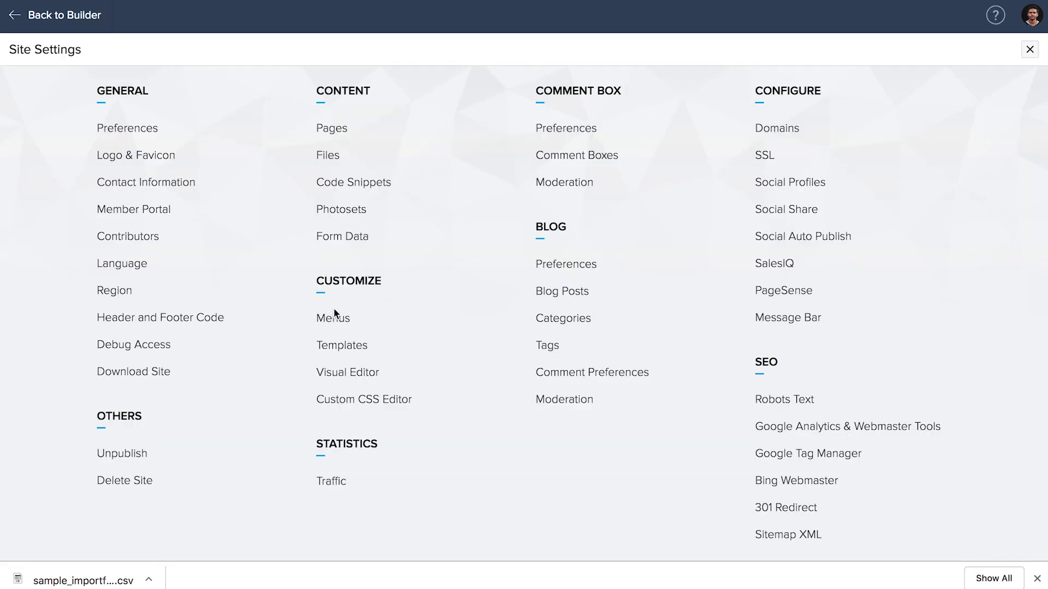
pyautogui.click(345, 376)
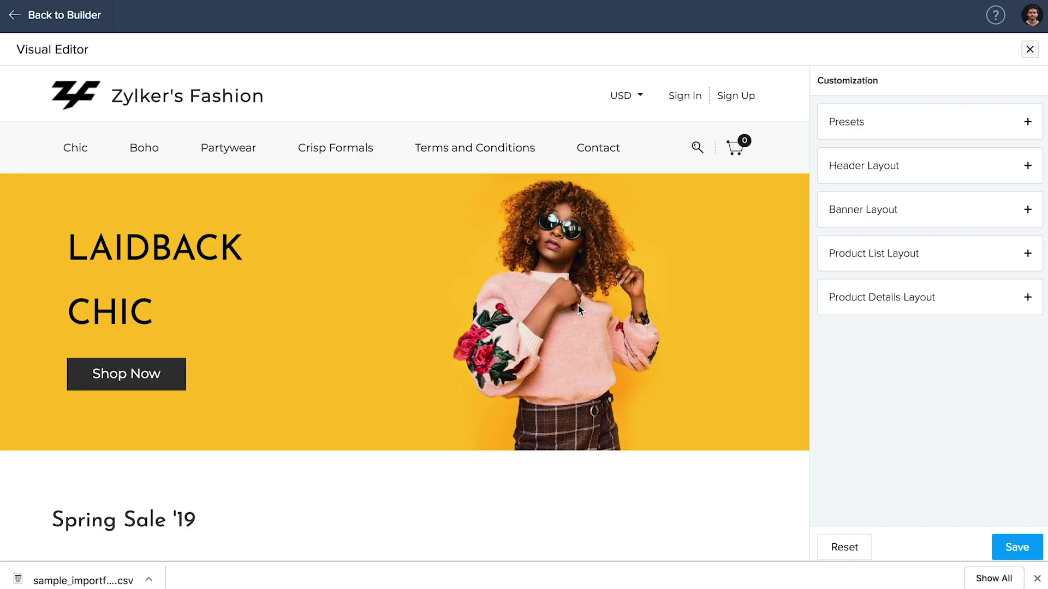
pyautogui.click(847, 140)
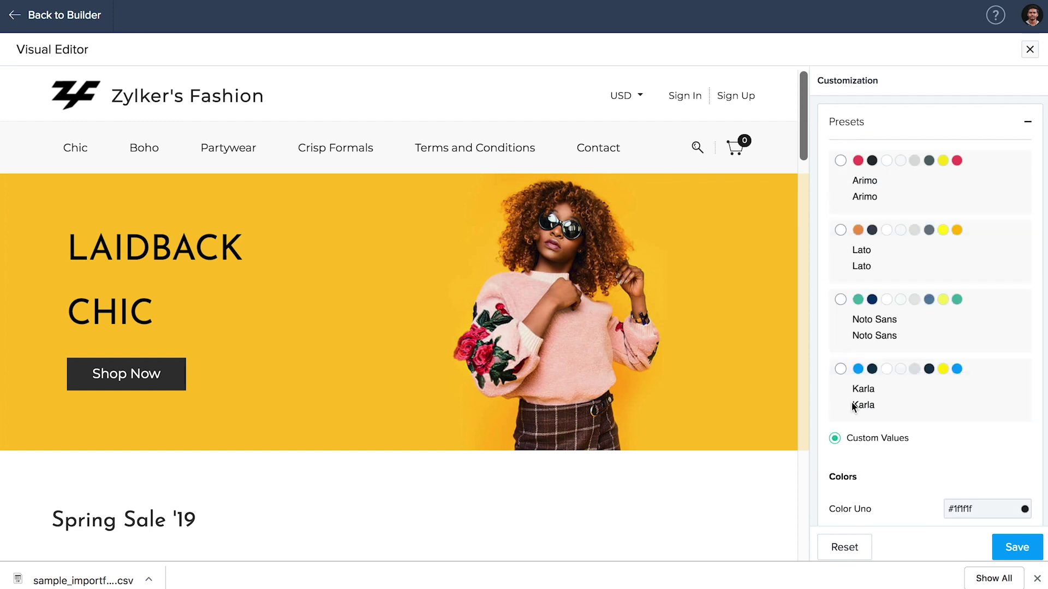
pyautogui.scroll(-2, 867, 464)
pyautogui.scroll(-6, 865, 463)
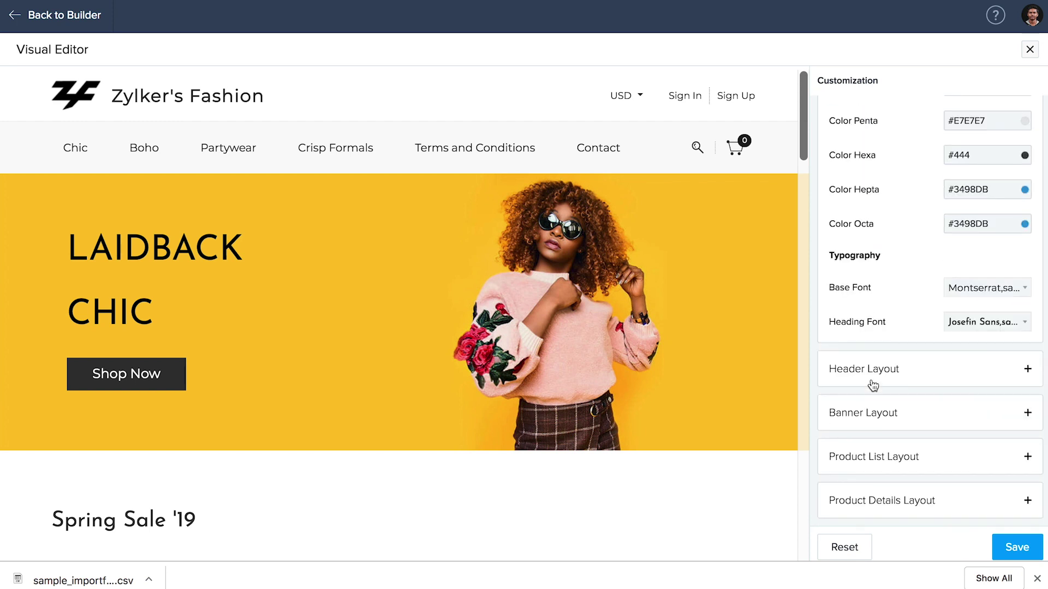
# Step: Review the header, banner, product list and product details layouts, then save the visual customization
pyautogui.click(872, 382)
pyautogui.scroll(-5, 874, 387)
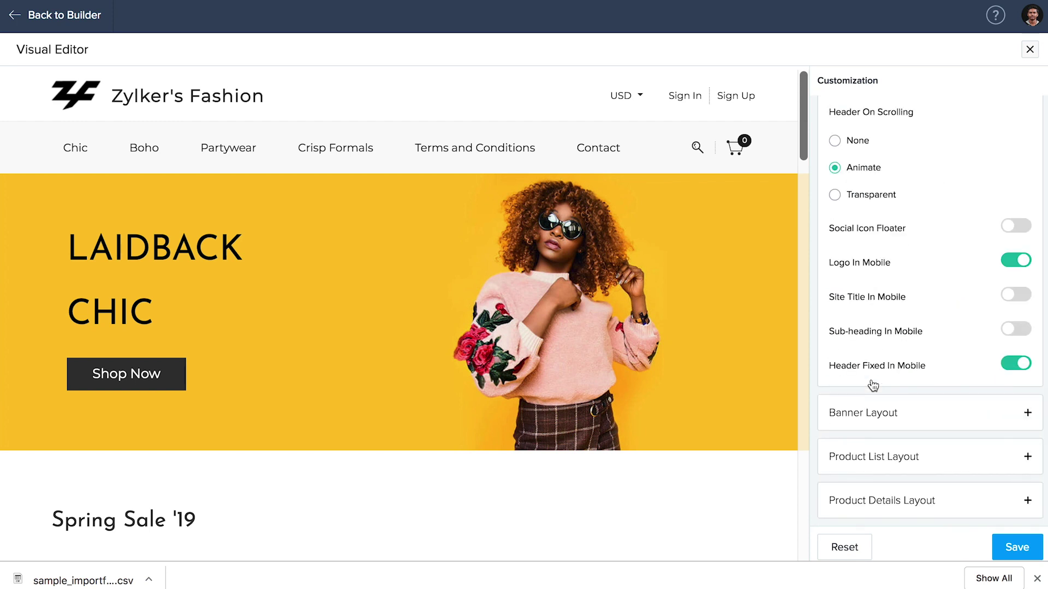
pyautogui.click(870, 424)
pyautogui.click(871, 425)
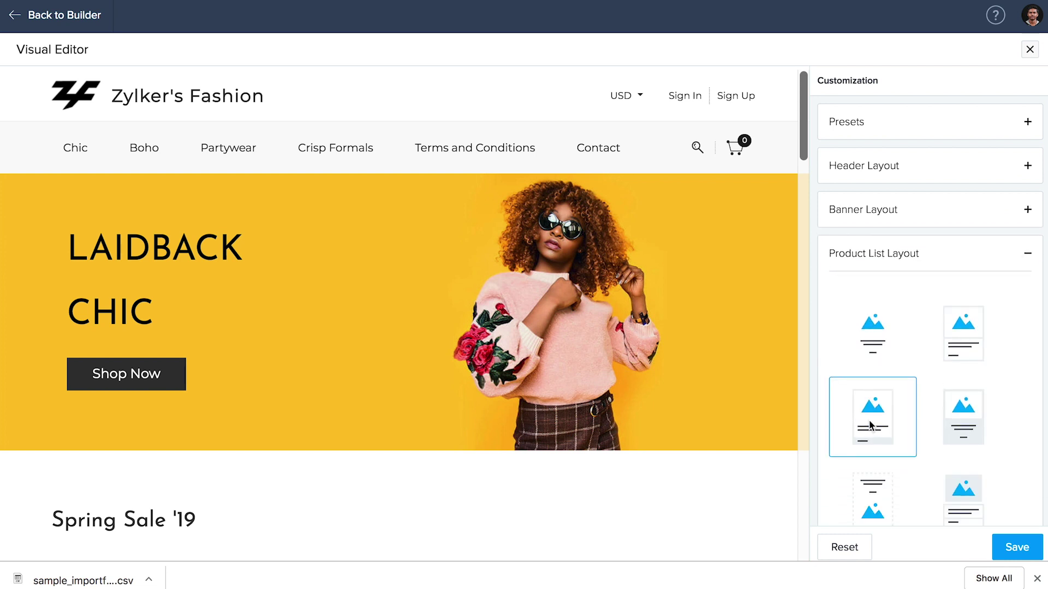
pyautogui.scroll(-4, 871, 425)
pyautogui.click(878, 503)
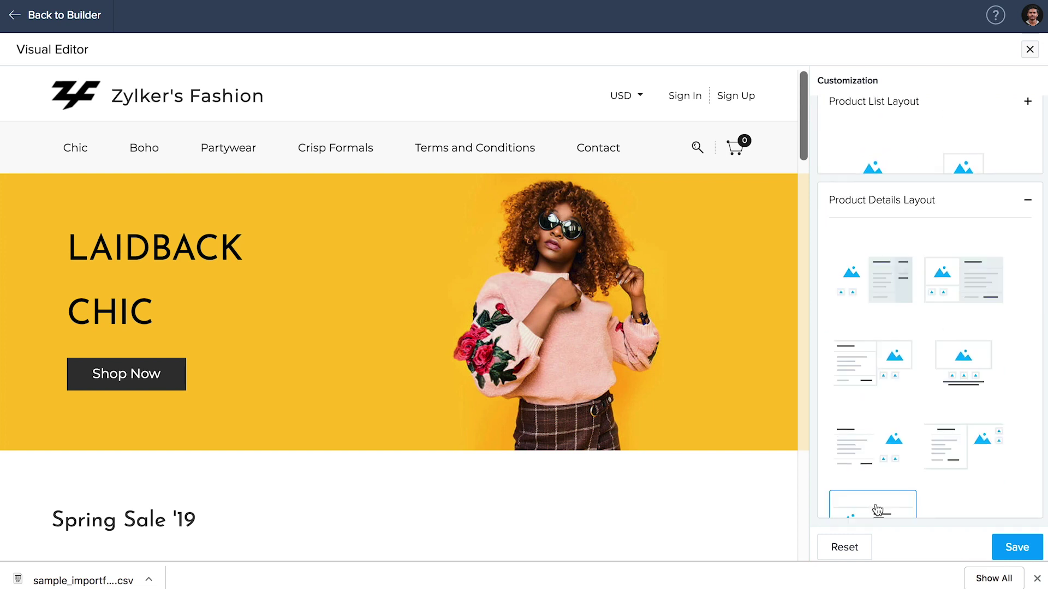
pyautogui.click(1018, 548)
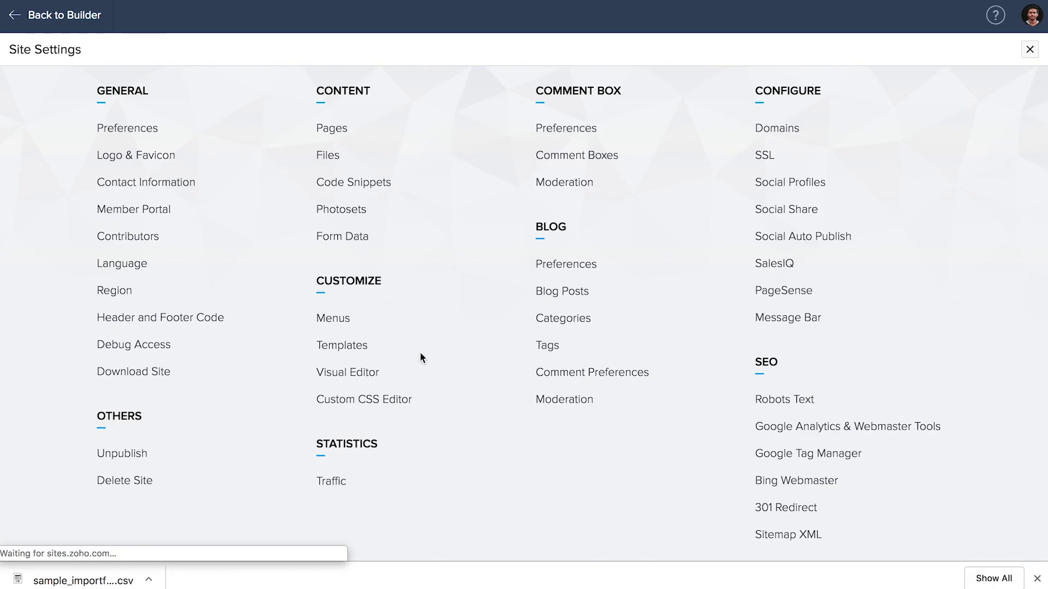
pyautogui.click(334, 322)
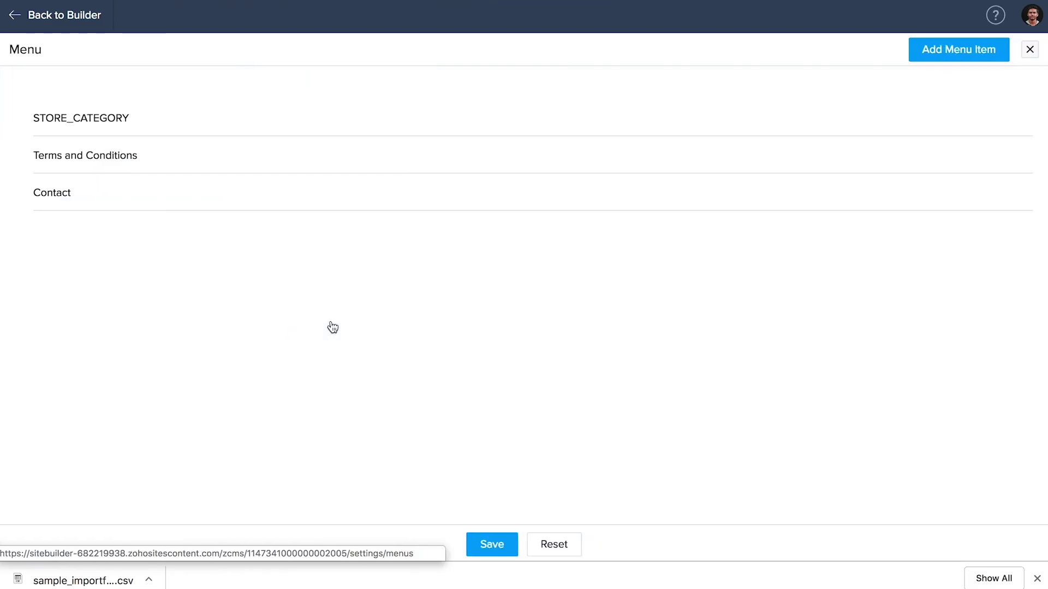
# Step: Move Contact above Terms and Conditions in the menu and save it
pyautogui.moveTo(335, 192); pyautogui.dragTo(341, 150)
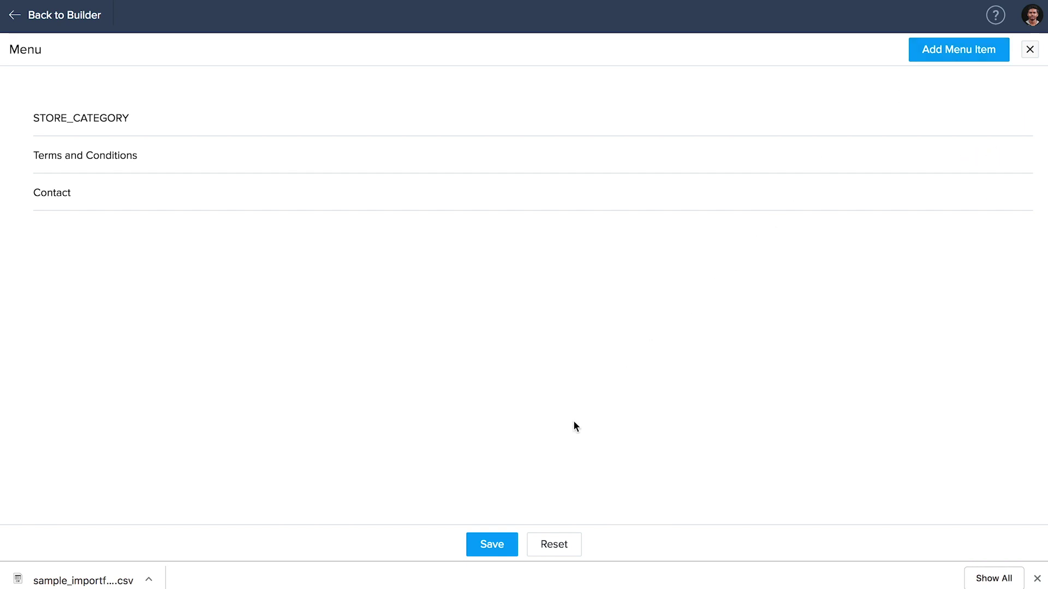
pyautogui.click(492, 545)
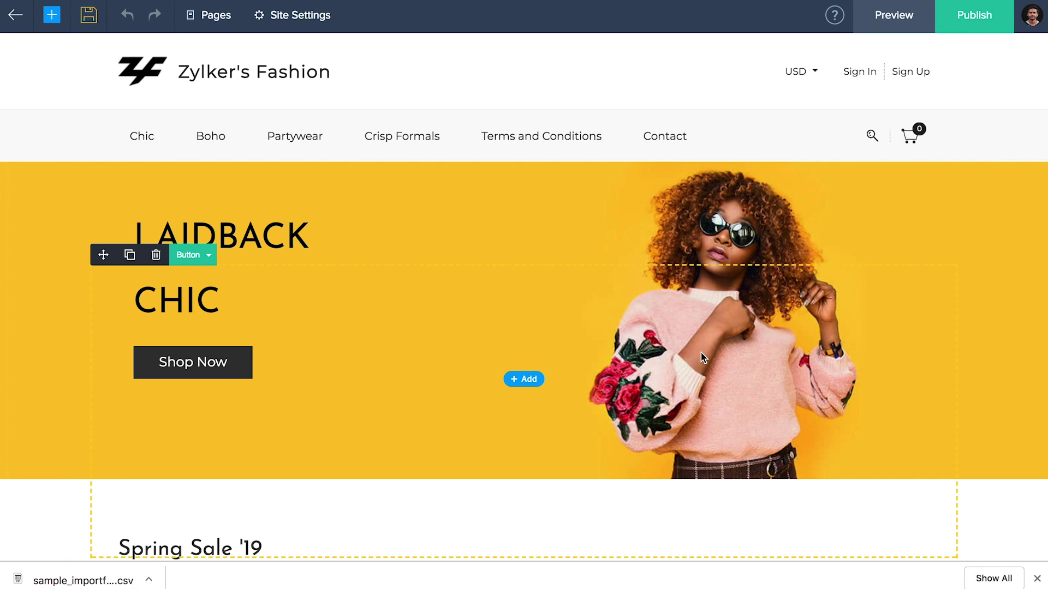
# Step: Preview the Zylker's Fashion storefront page top to bottom, then begin publishing
pyautogui.click(901, 33)
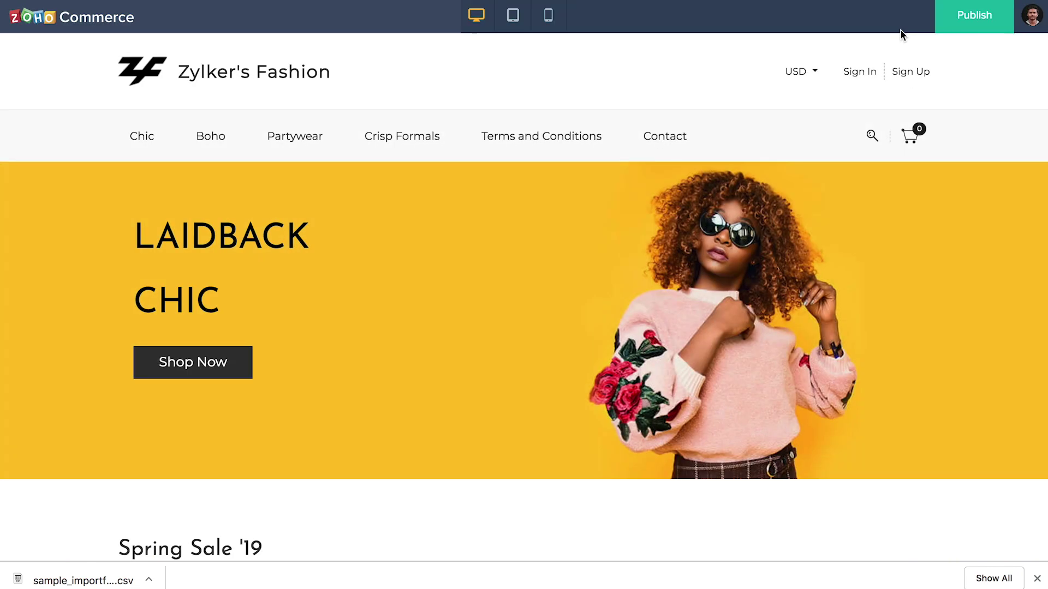
pyautogui.scroll(-20, 902, 37)
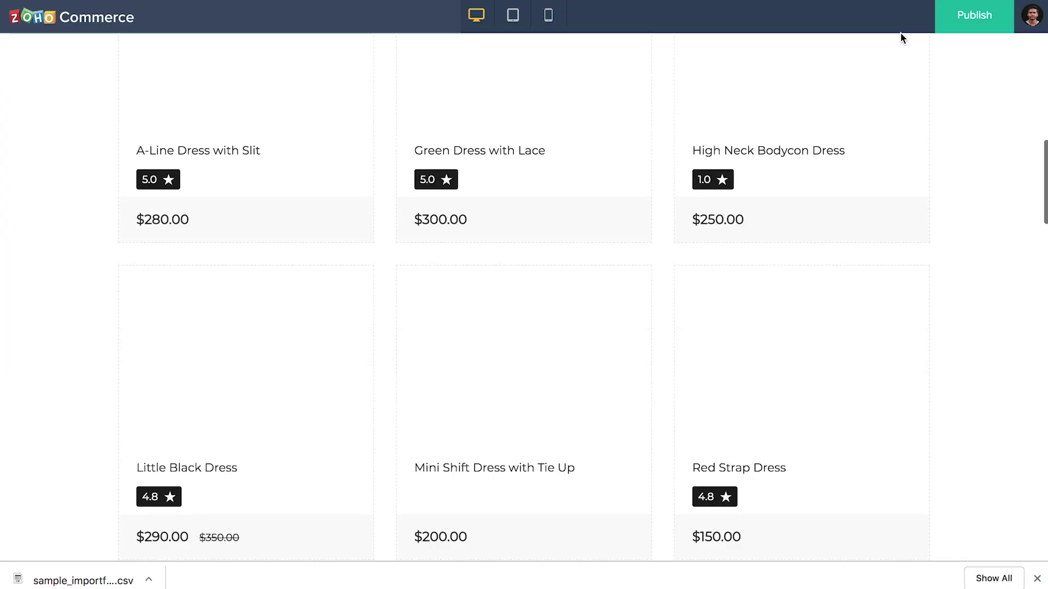
pyautogui.scroll(20, 902, 37)
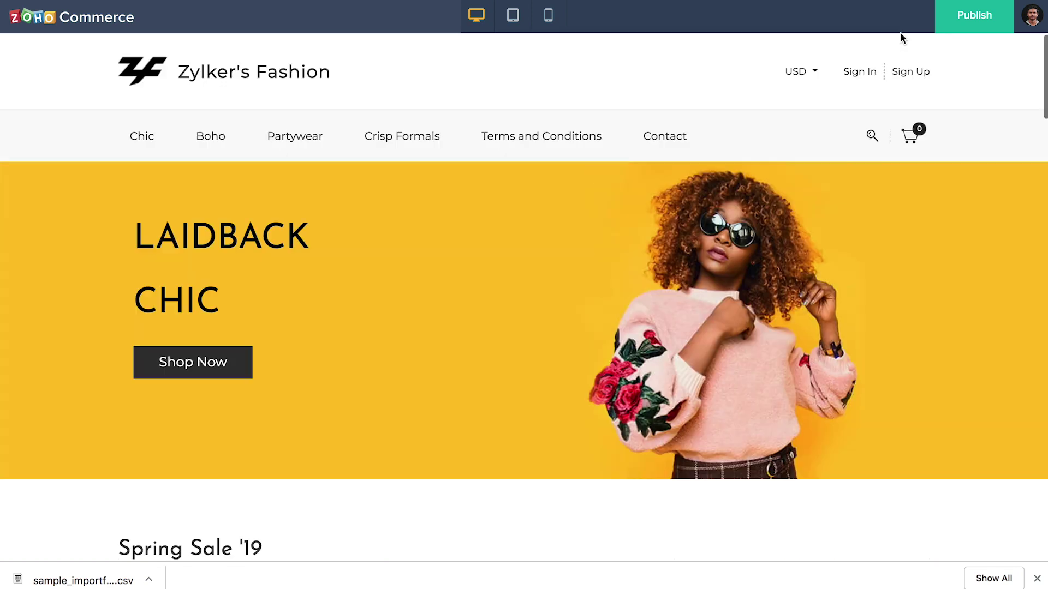
pyautogui.click(977, 24)
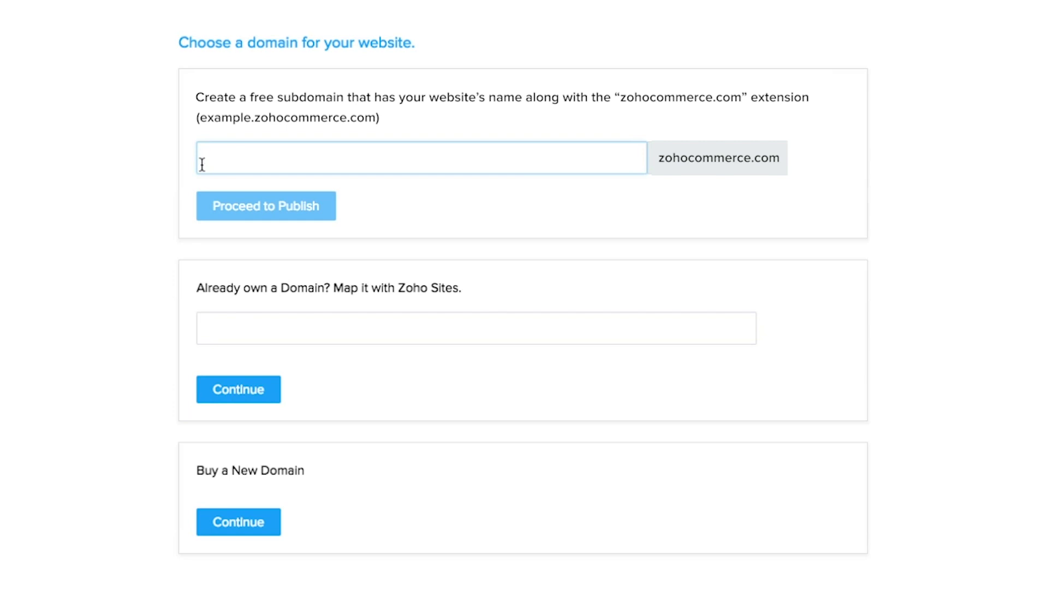
# Step: Publish the store on the free subdomain 'zylkerfashion' of zohocommerce.com
pyautogui.write('zylkerfashion')
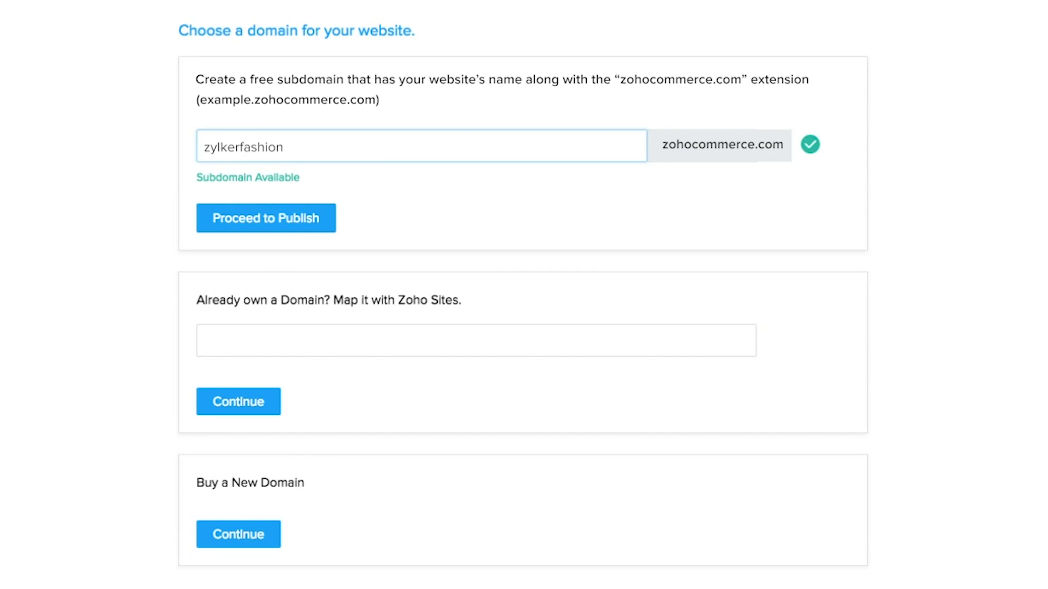
pyautogui.click(265, 225)
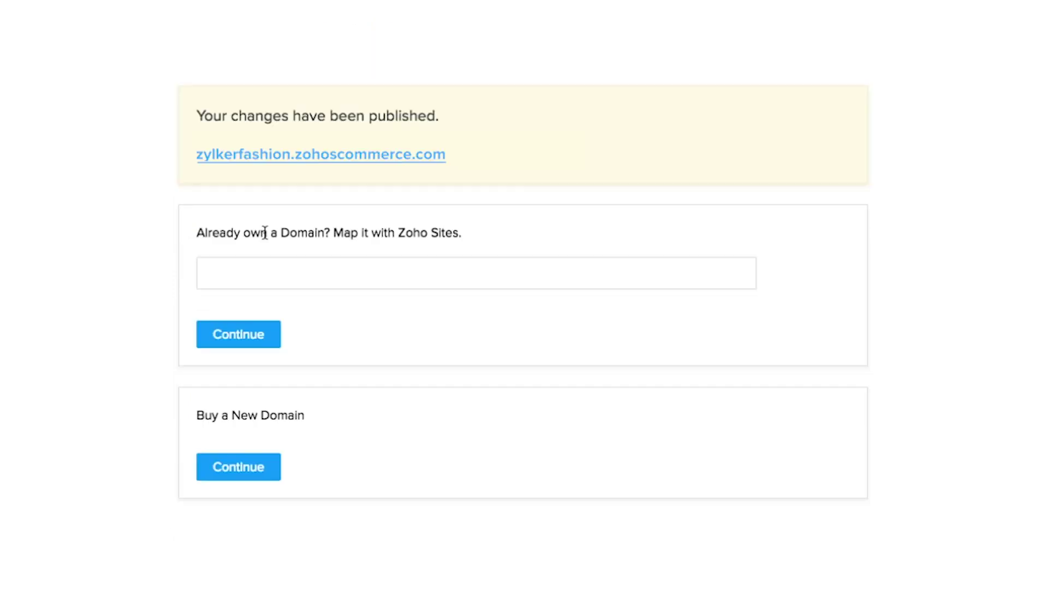